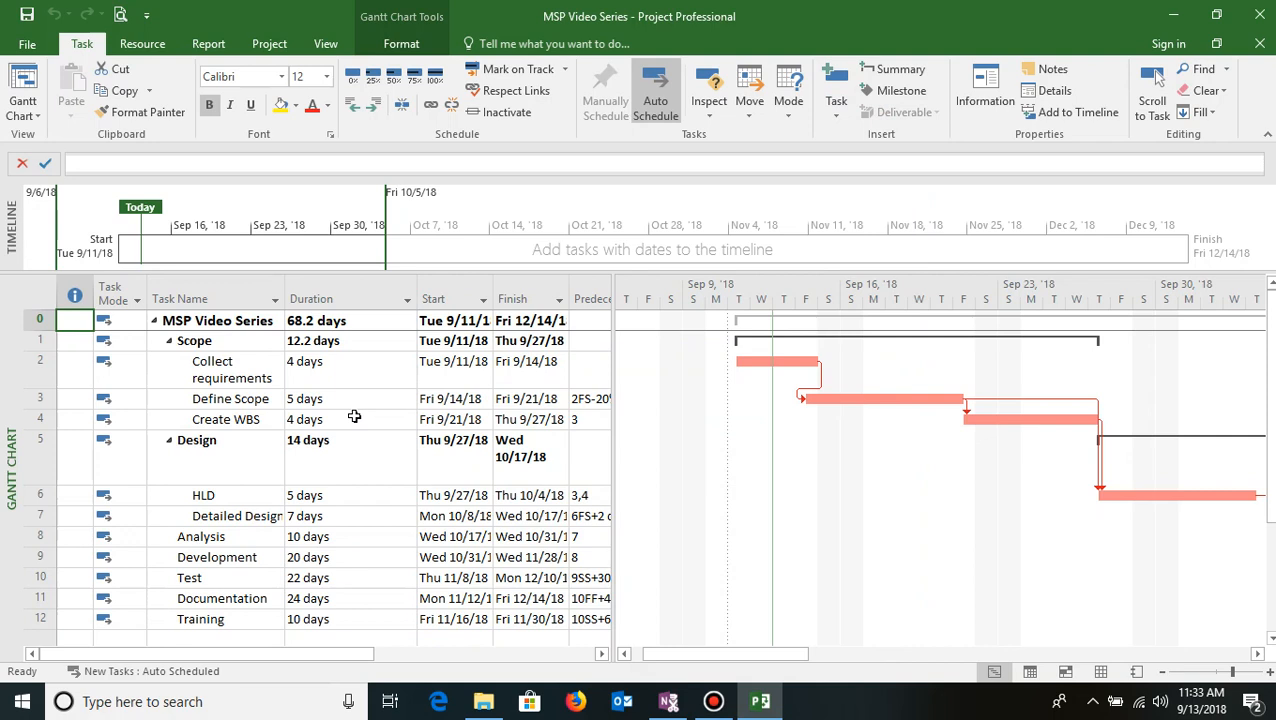
{"action": "left_click", "coordinate": [225, 372]}
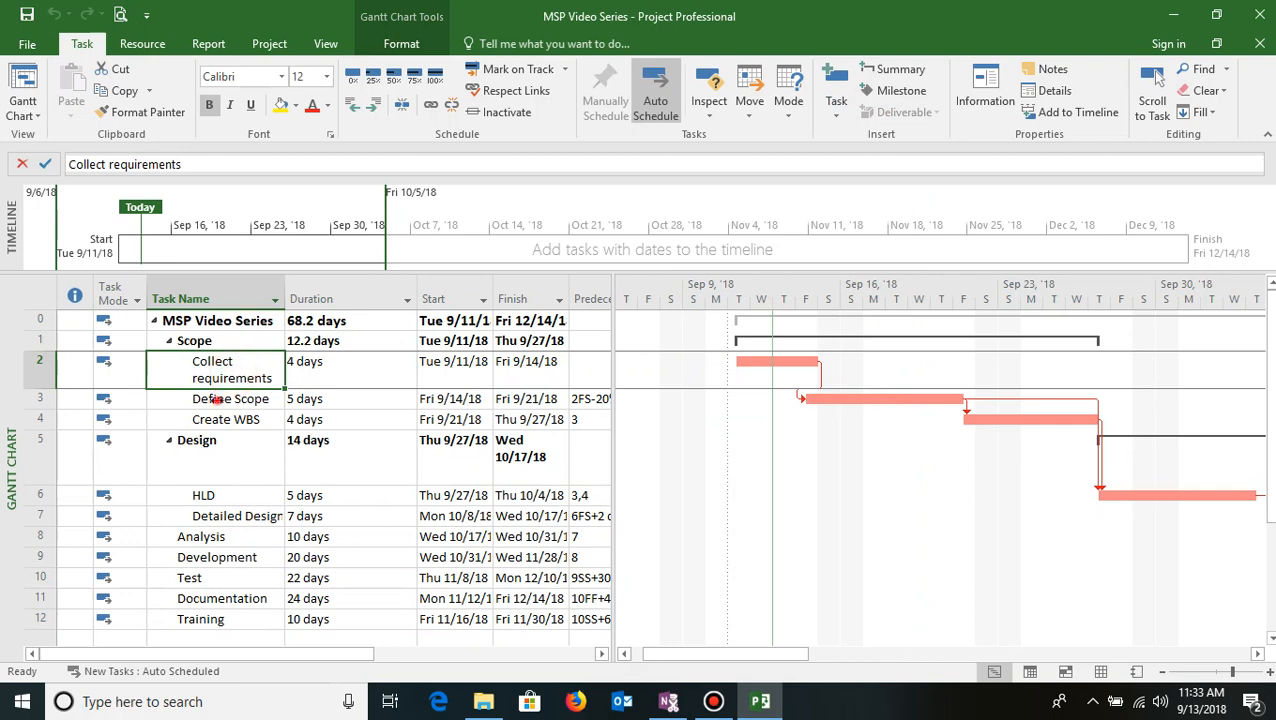
{"action": "left_click", "coordinate": [215, 400]}
{"action": "left_click", "coordinate": [228, 420]}
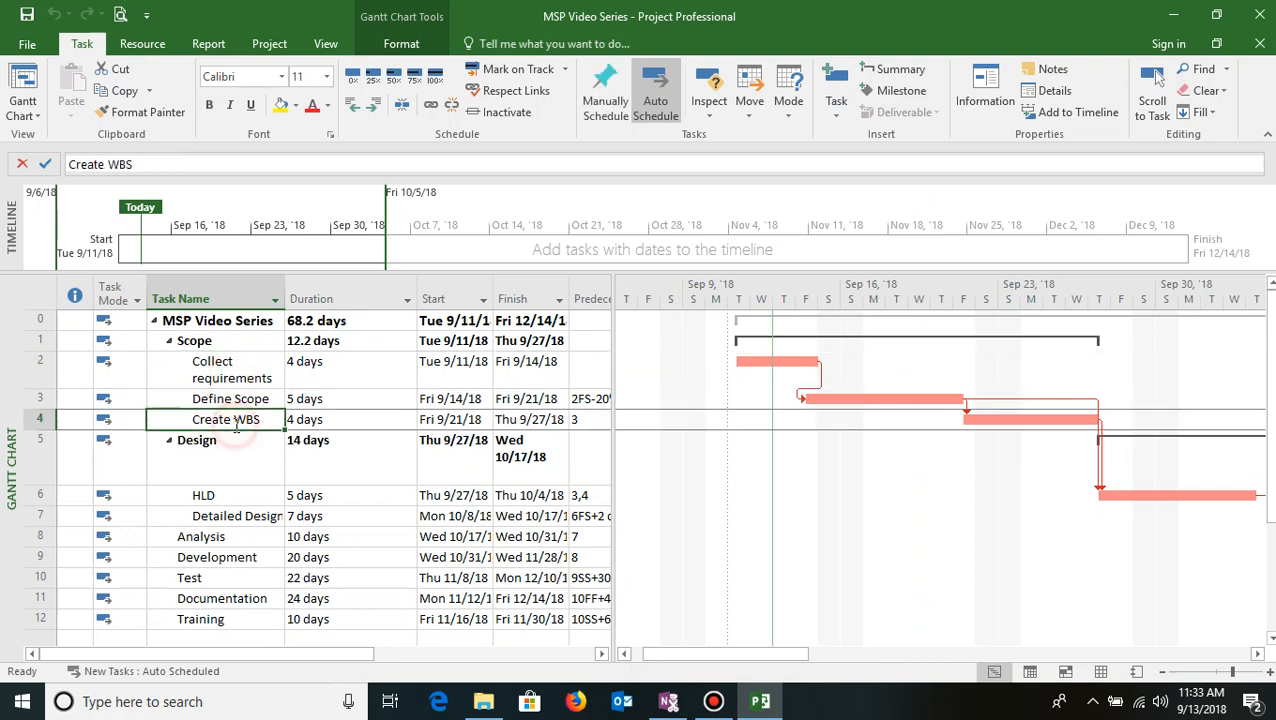
{"action": "left_click", "coordinate": [217, 340]}
{"action": "left_click", "coordinate": [230, 465]}
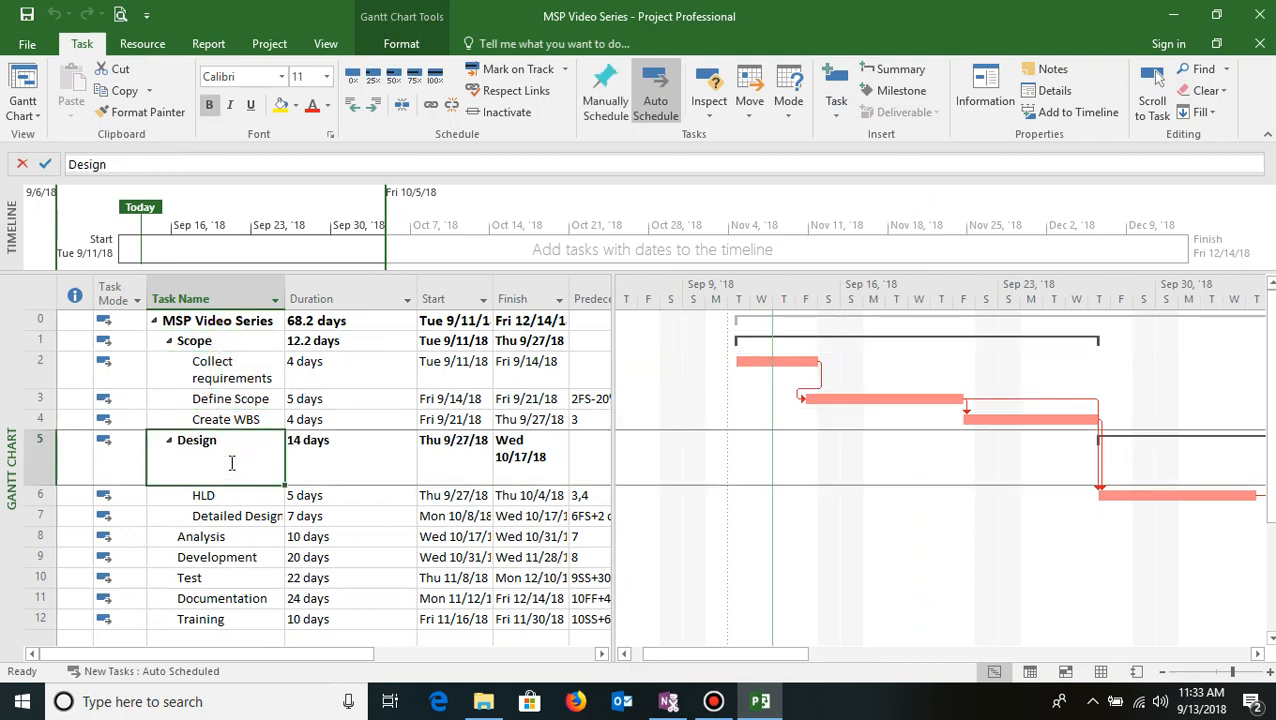
{"action": "left_click", "coordinate": [226, 558]}
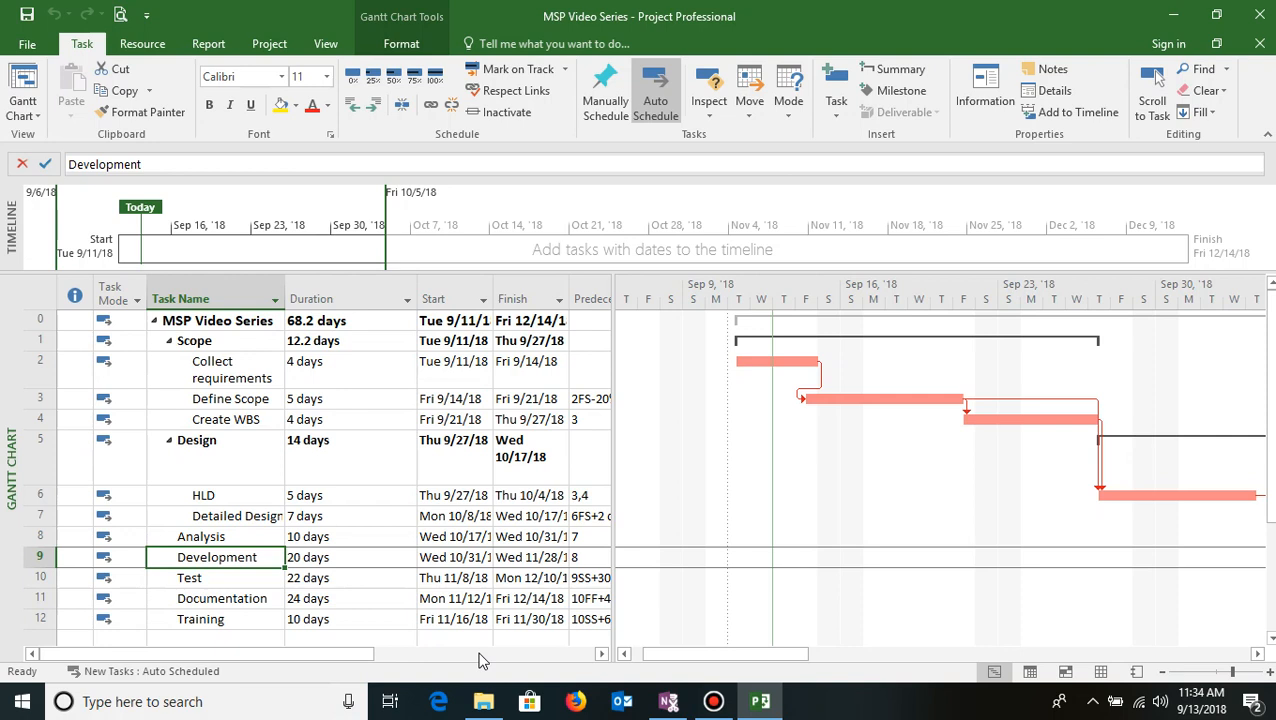
{"action": "left_click", "coordinate": [224, 366]}
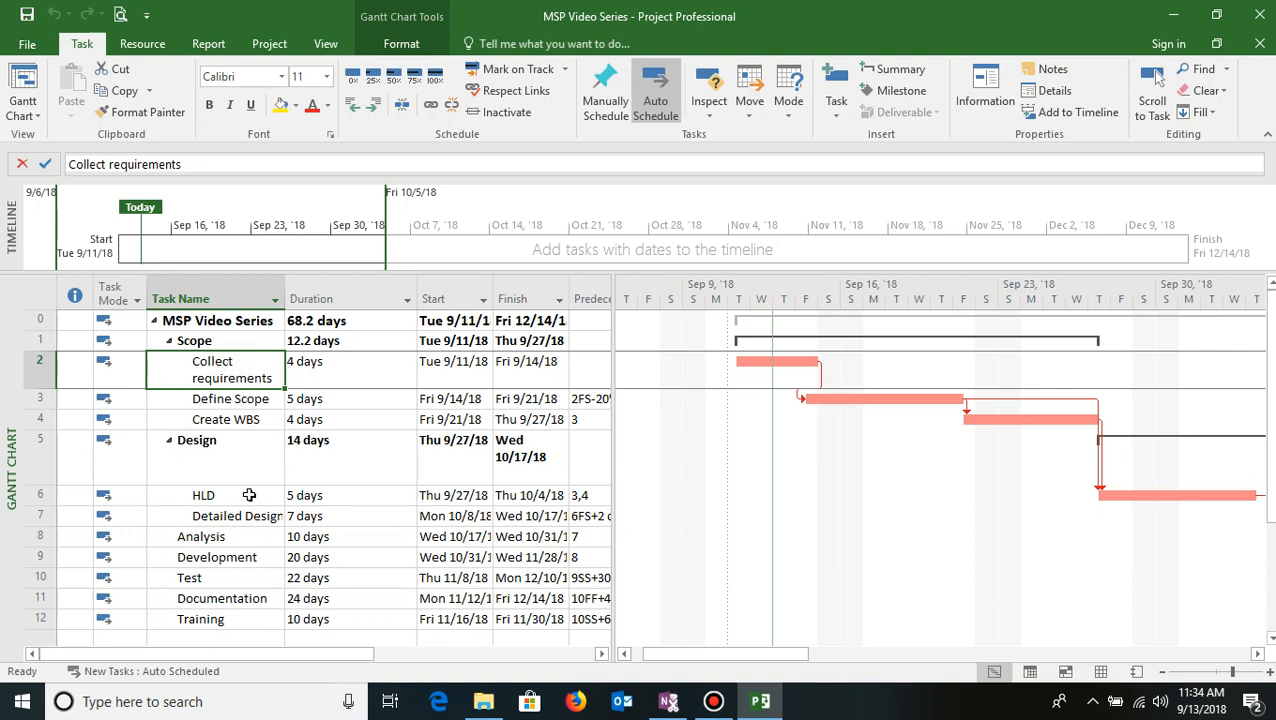
Insert a new task directly above Analysis, at the end of the Design phase, and name it "Design Complete"
{"action": "left_click", "coordinate": [38, 536]}
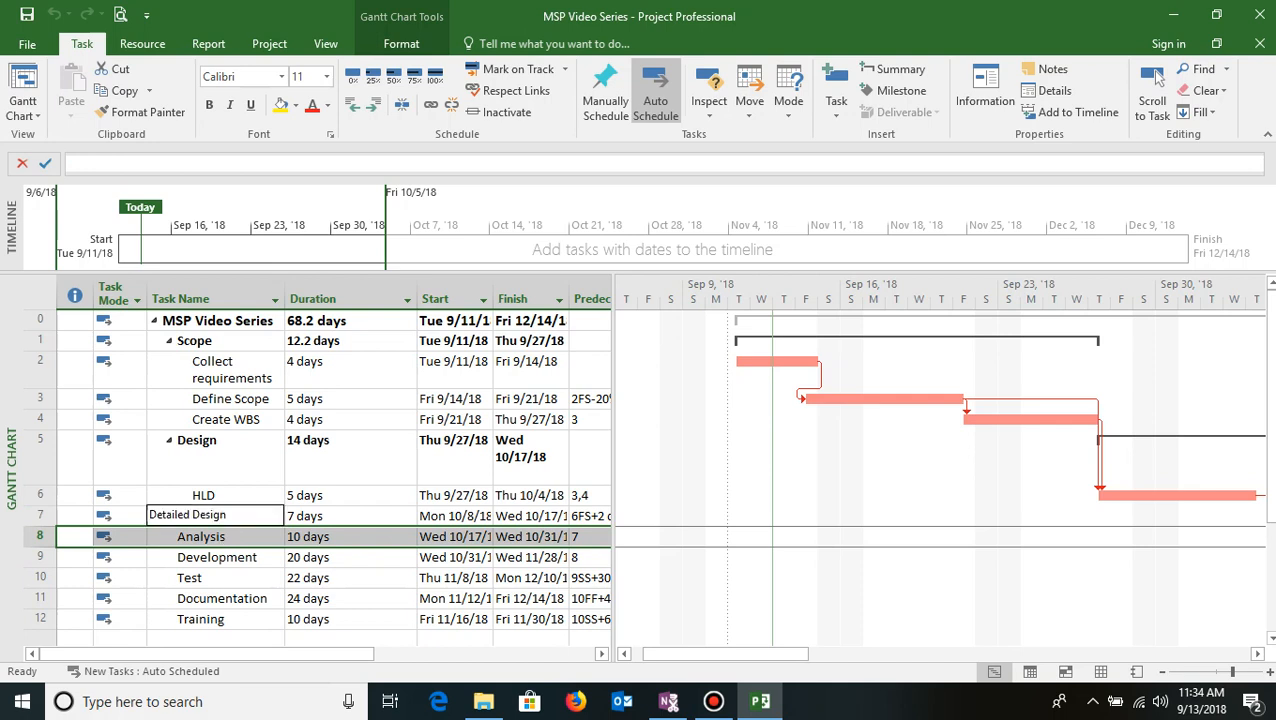
{"action": "right_click", "coordinate": [39, 541]}
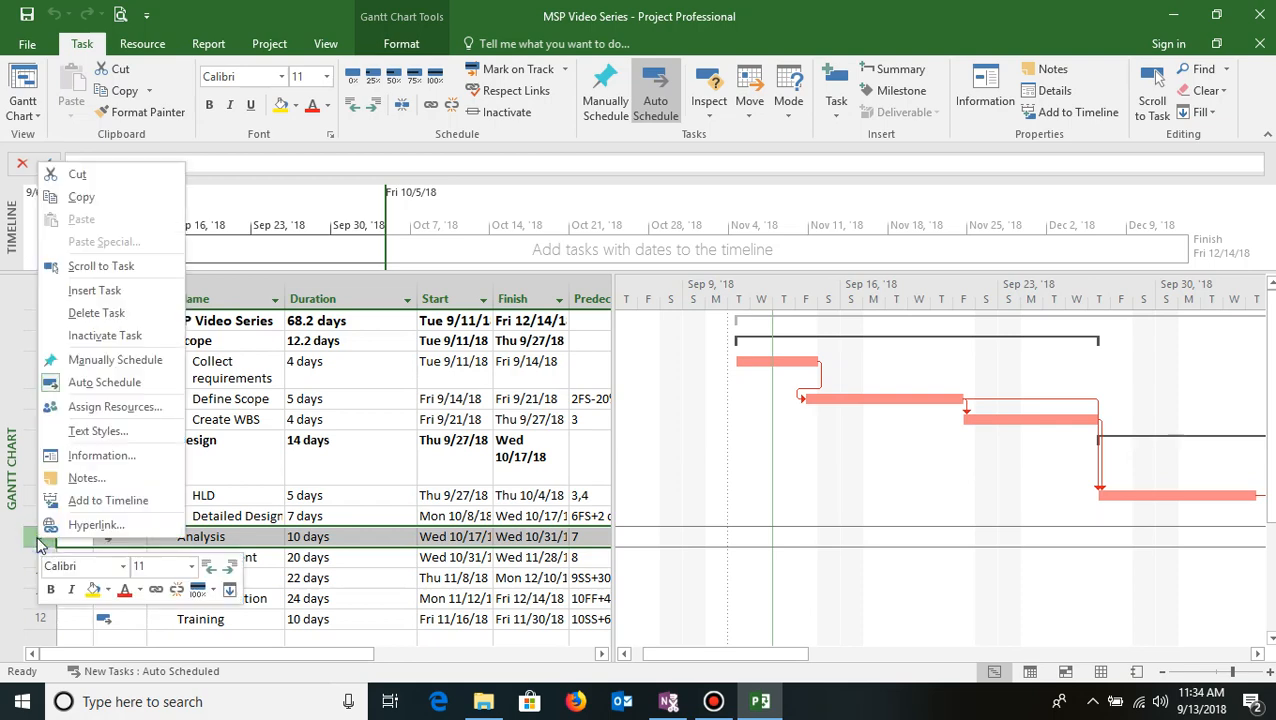
{"action": "left_click", "coordinate": [95, 290]}
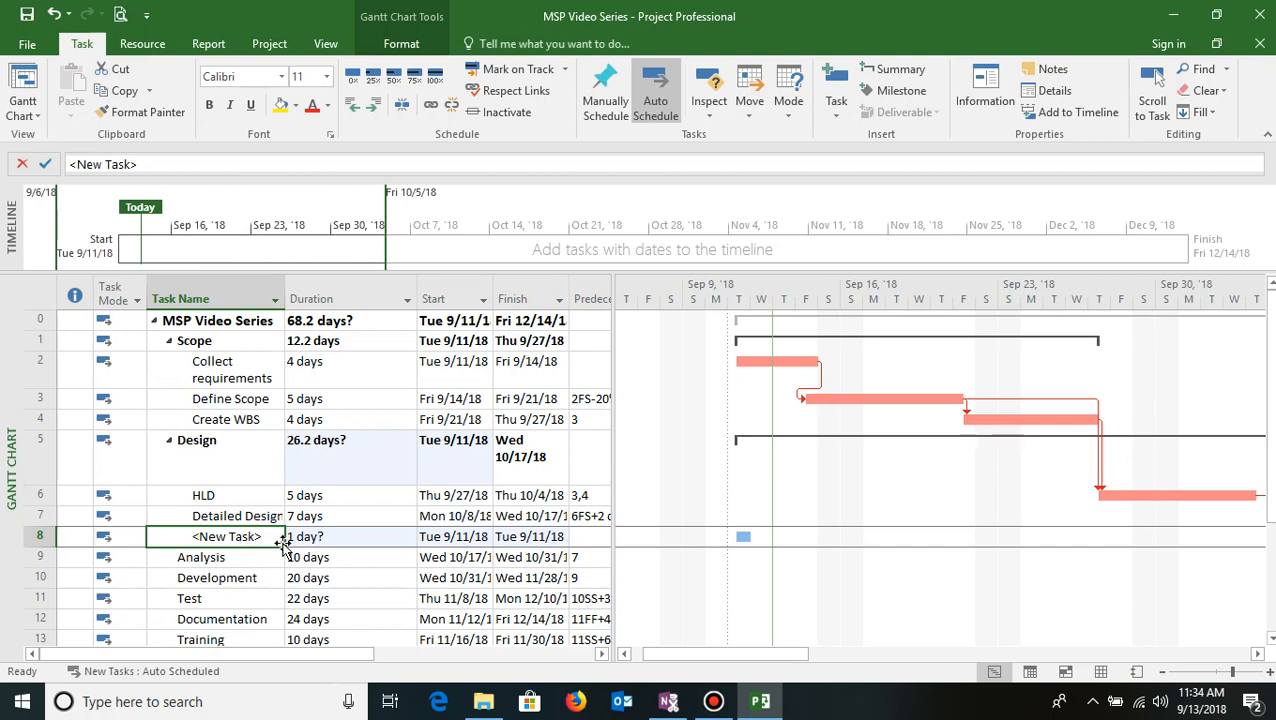
{"action": "type", "text": "De"}
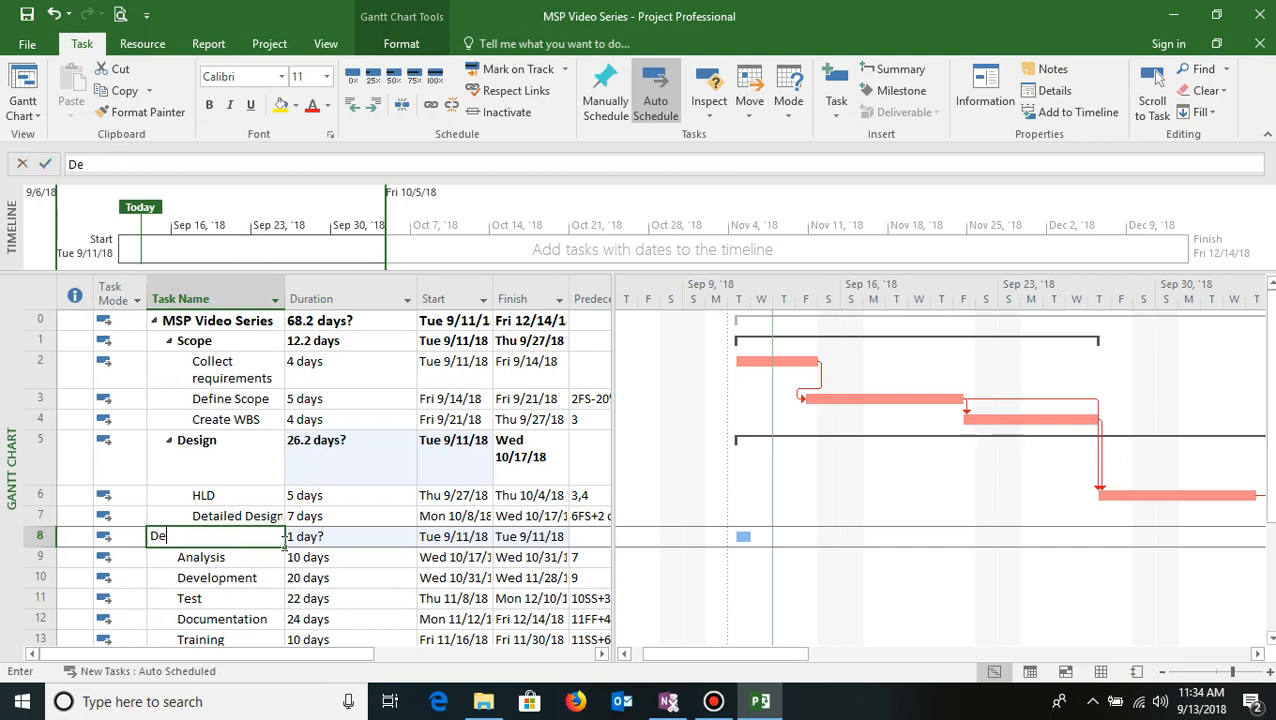
{"action": "type", "text": "sign Complete"}
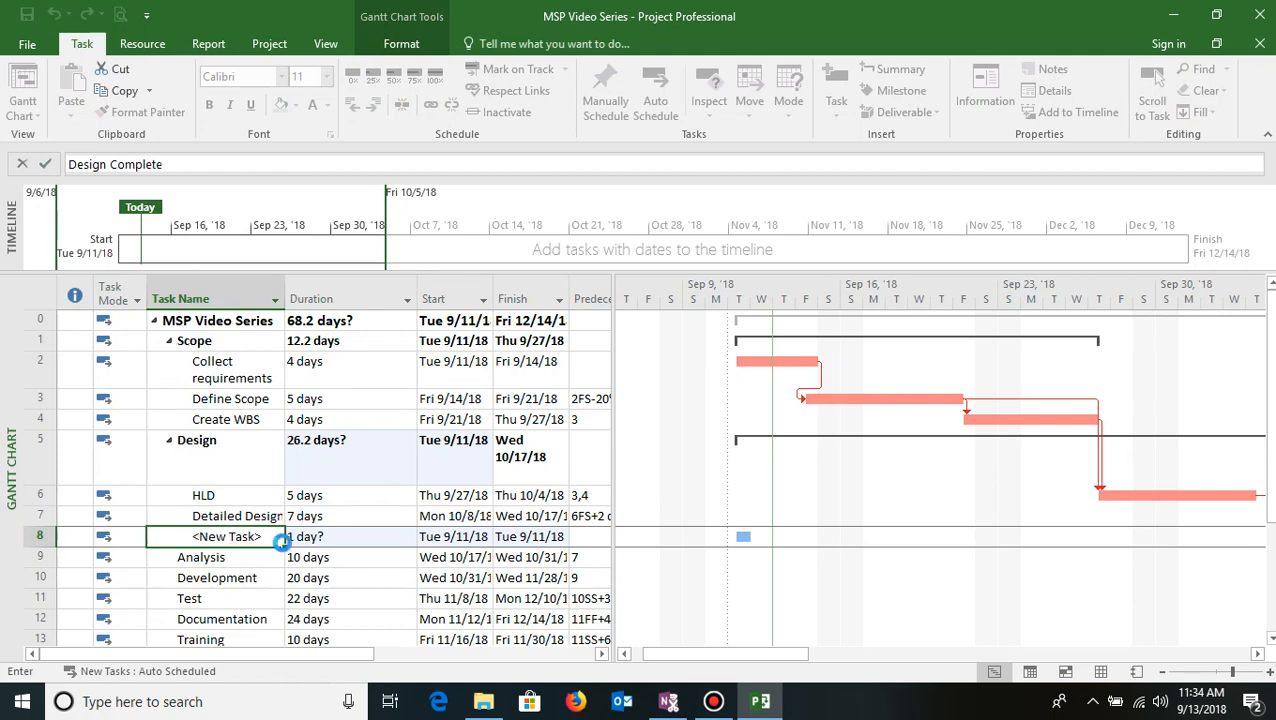
{"action": "key", "text": "Right"}
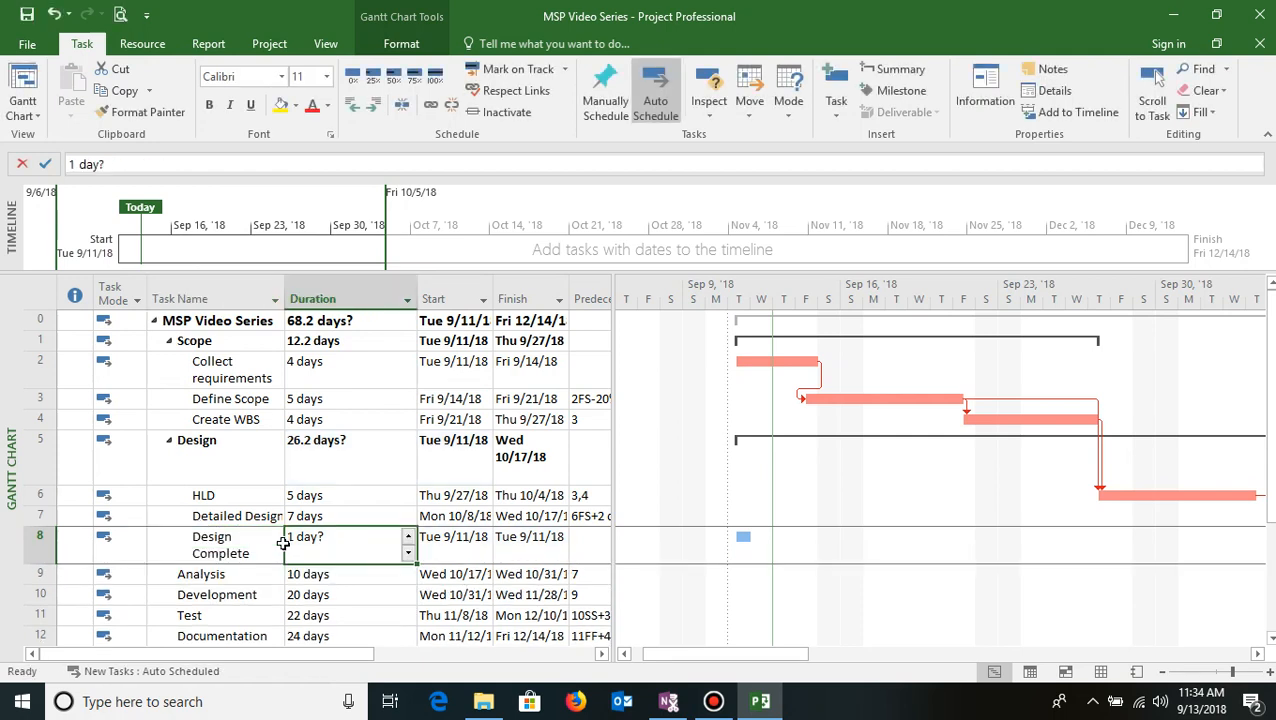
Set the duration of the Design Complete task to 0 days so that it becomes a milestone
{"action": "key", "text": "Left"}
{"action": "key", "text": "Right"}
{"action": "type", "text": "0"}
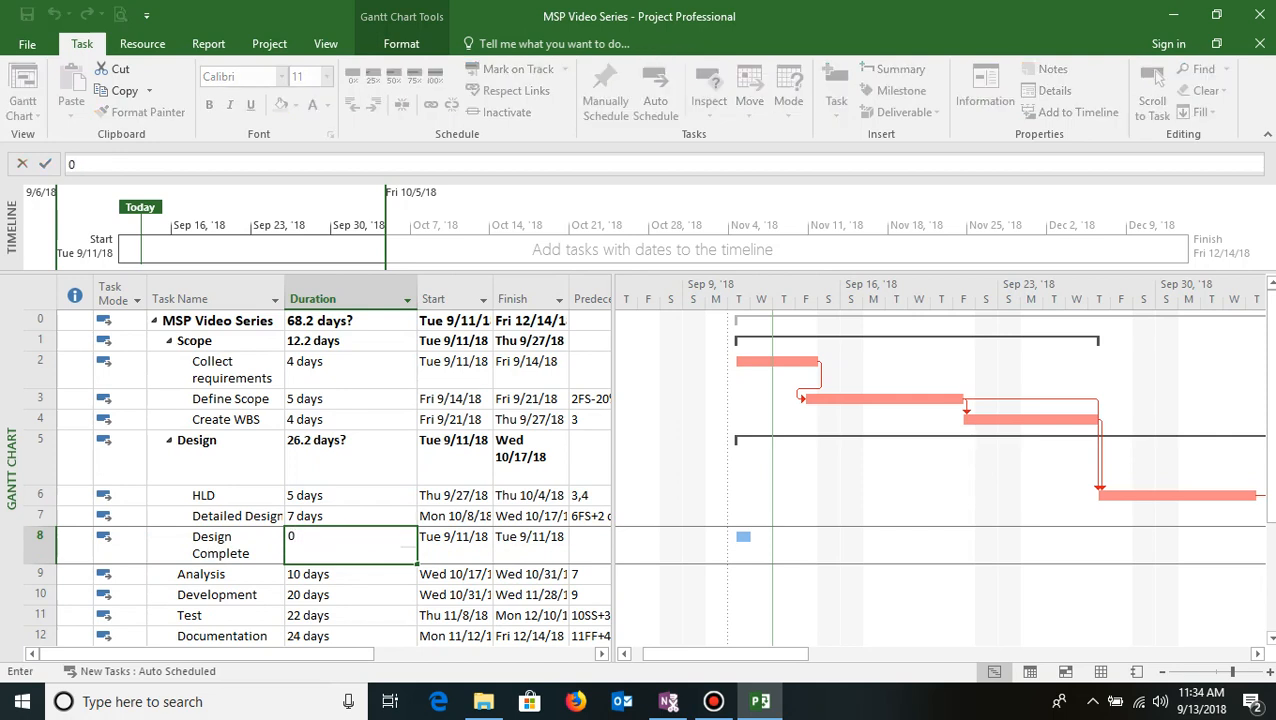
{"action": "key", "text": "Tab"}
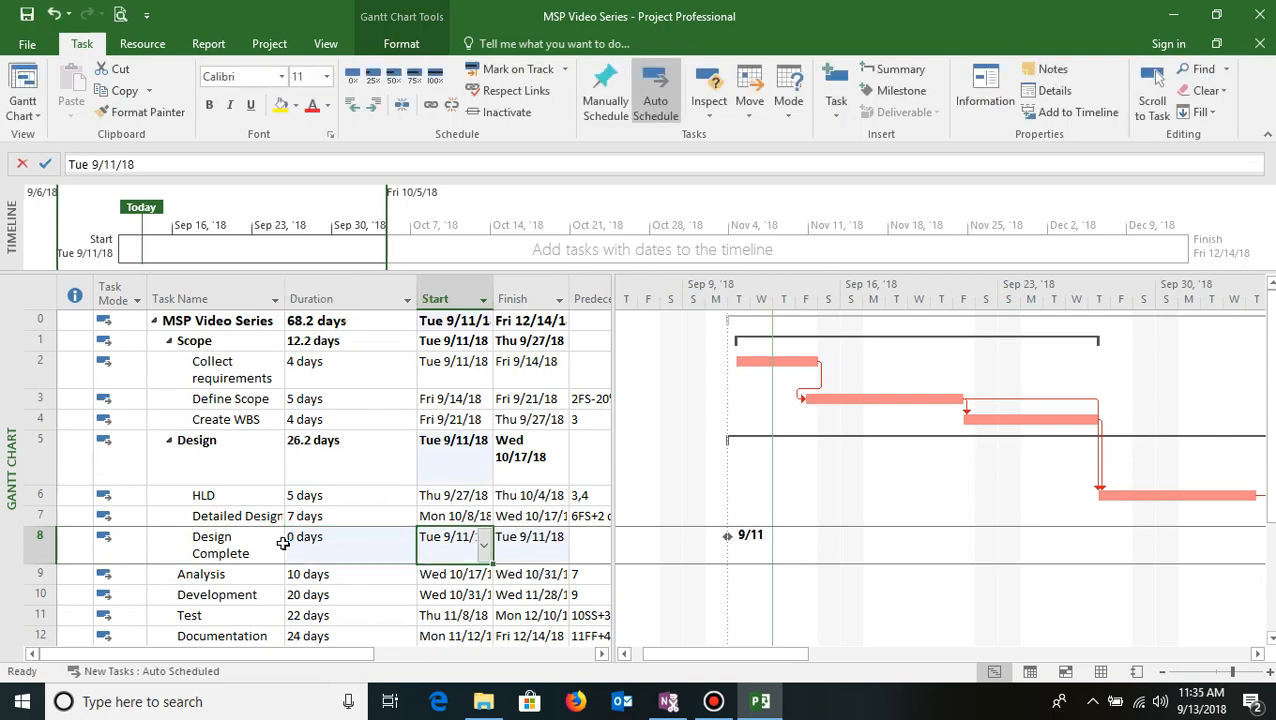
{"action": "left_click", "coordinate": [240, 548]}
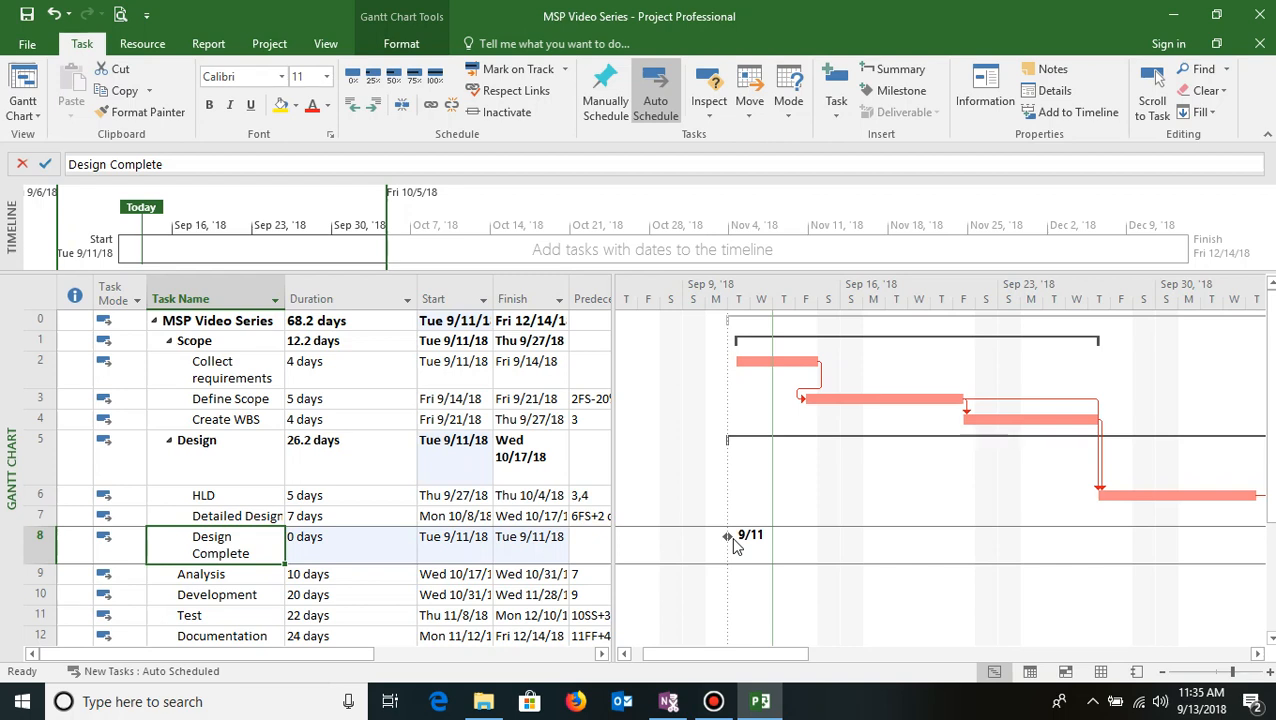
{"action": "left_click", "coordinate": [218, 545]}
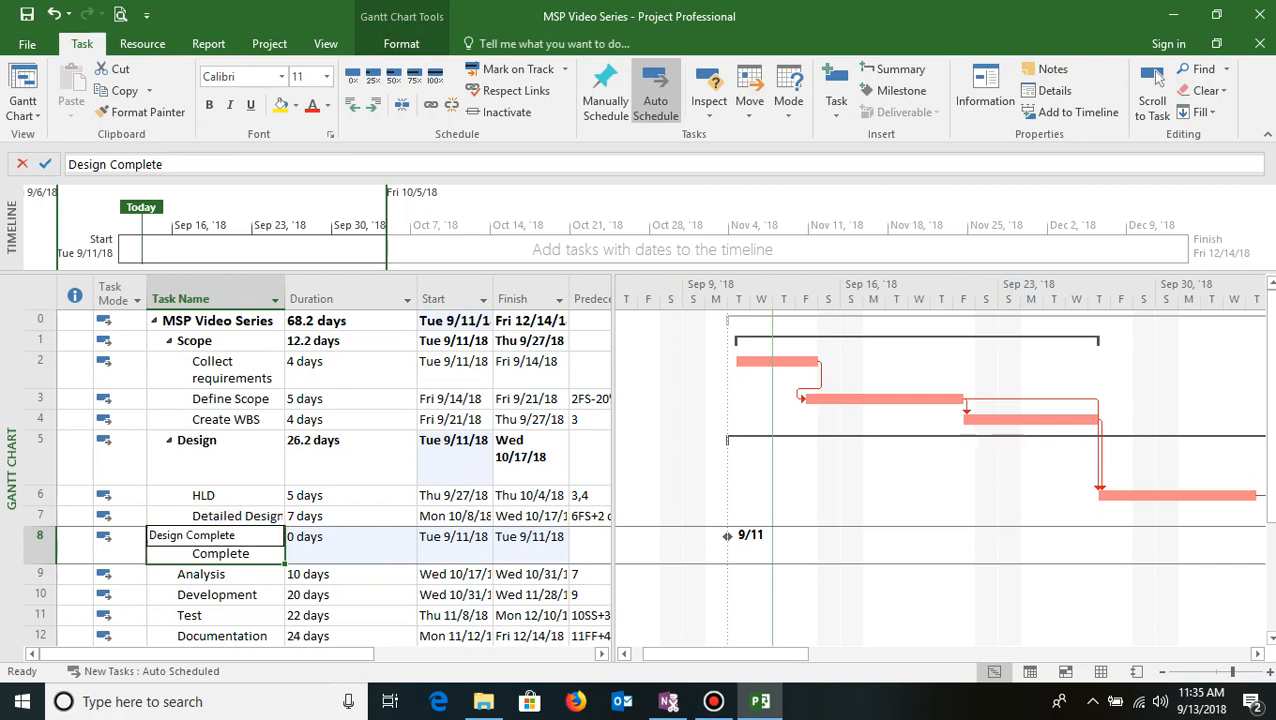
{"action": "left_click", "coordinate": [301, 555]}
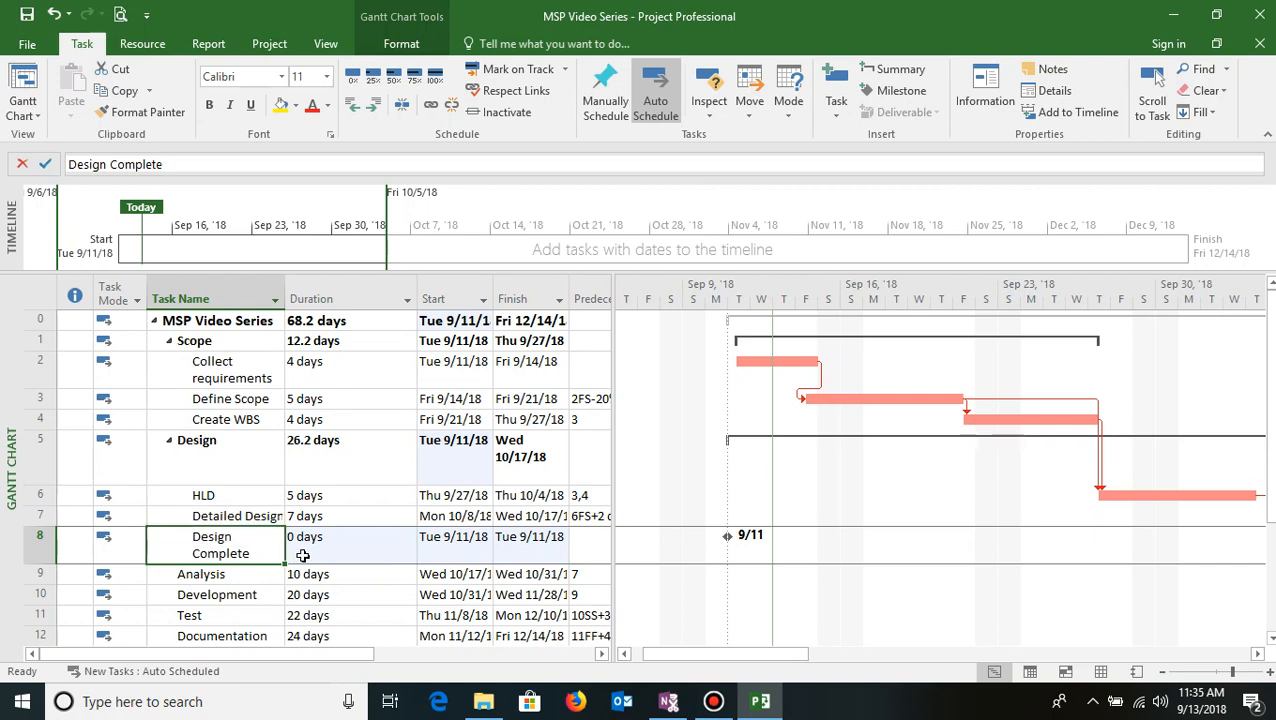
Set the predecessors of the Design Complete milestone to tasks 6,7
{"action": "left_click", "coordinate": [228, 548]}
{"action": "key", "text": "Tab"}
{"action": "key", "text": "Tab"}
{"action": "key", "text": "Tab"}
{"action": "key", "text": "Tab"}
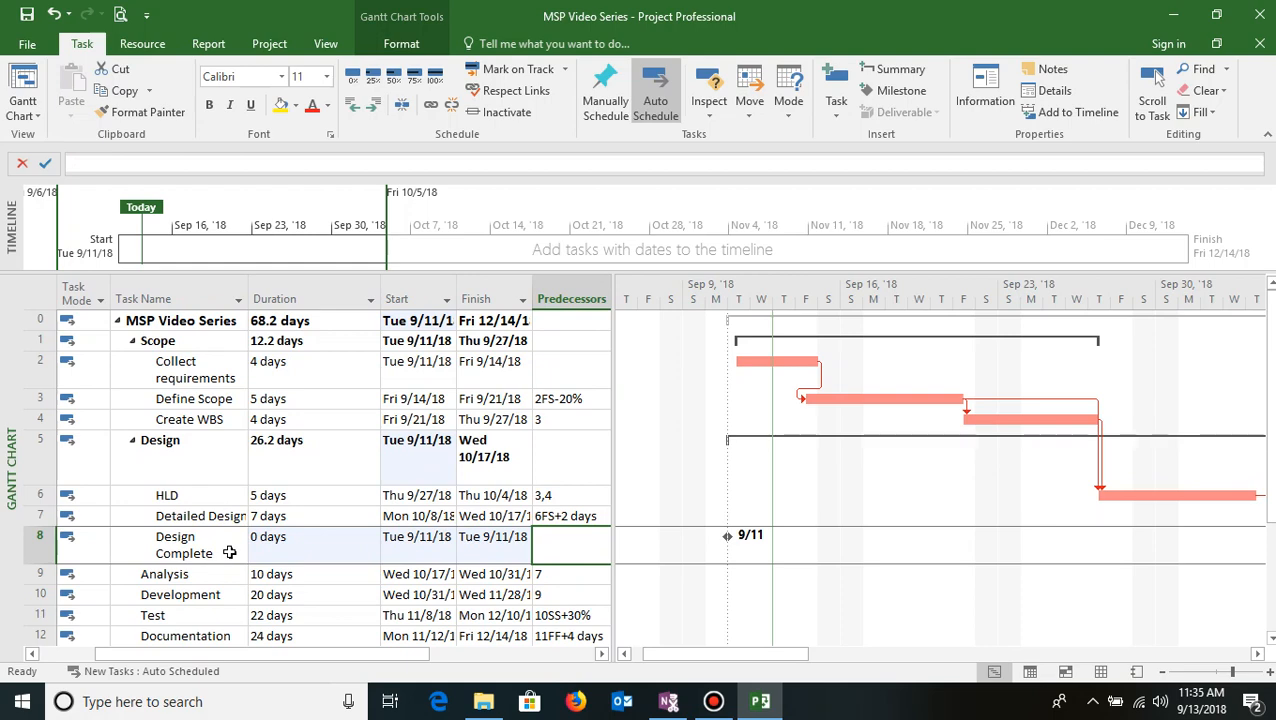
{"action": "type", "text": "6,7"}
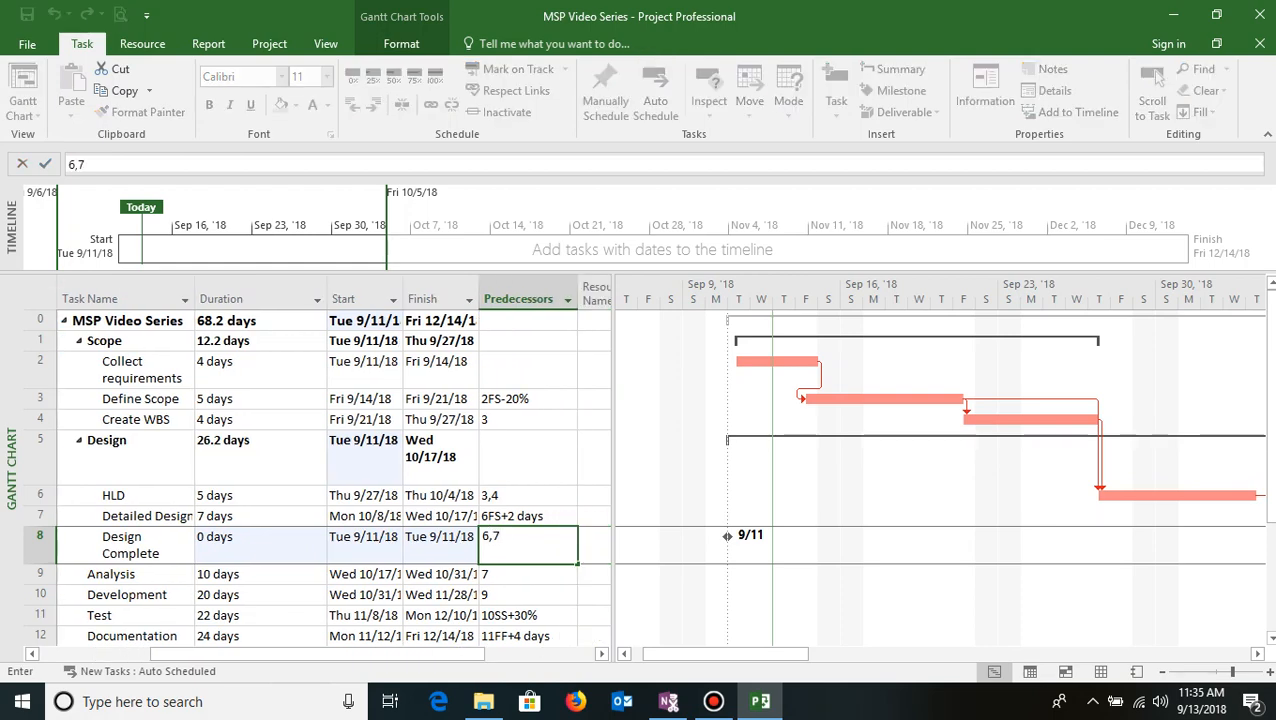
{"action": "key", "text": "Return"}
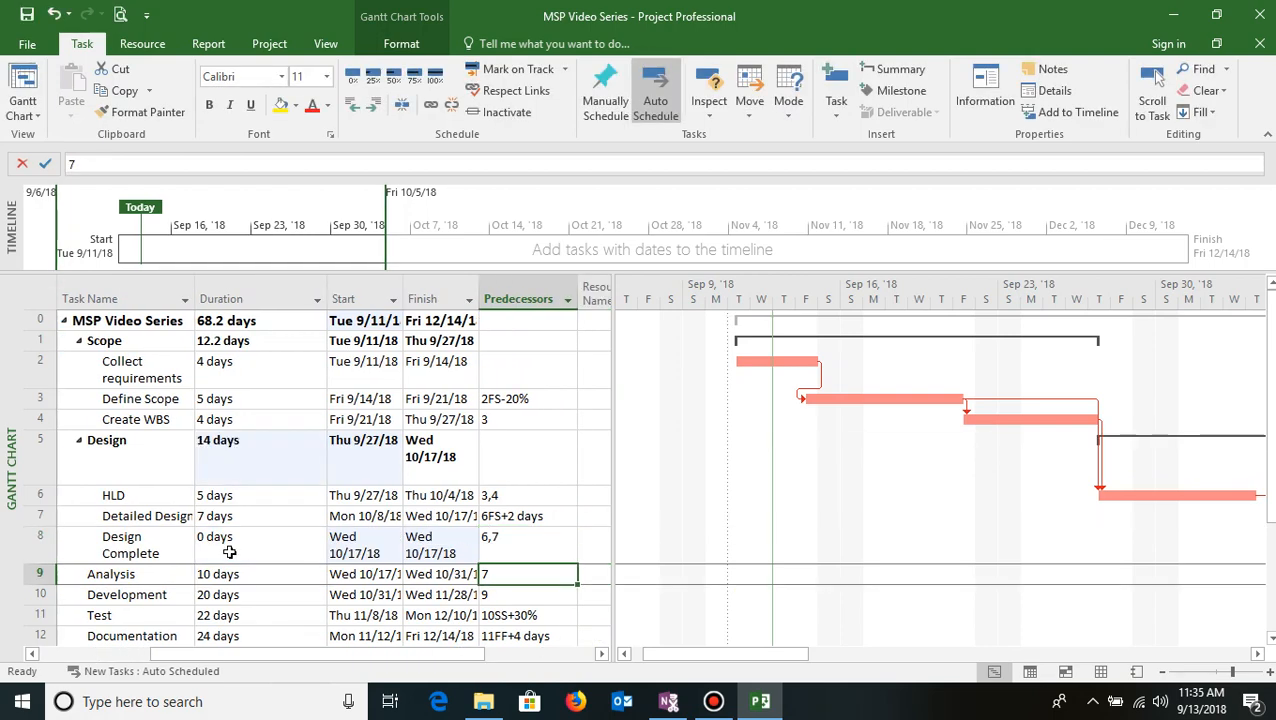
Locate the Design Complete milestone in the Gantt chart and examine its position relative to Detailed Design
{"action": "left_click", "coordinate": [146, 547]}
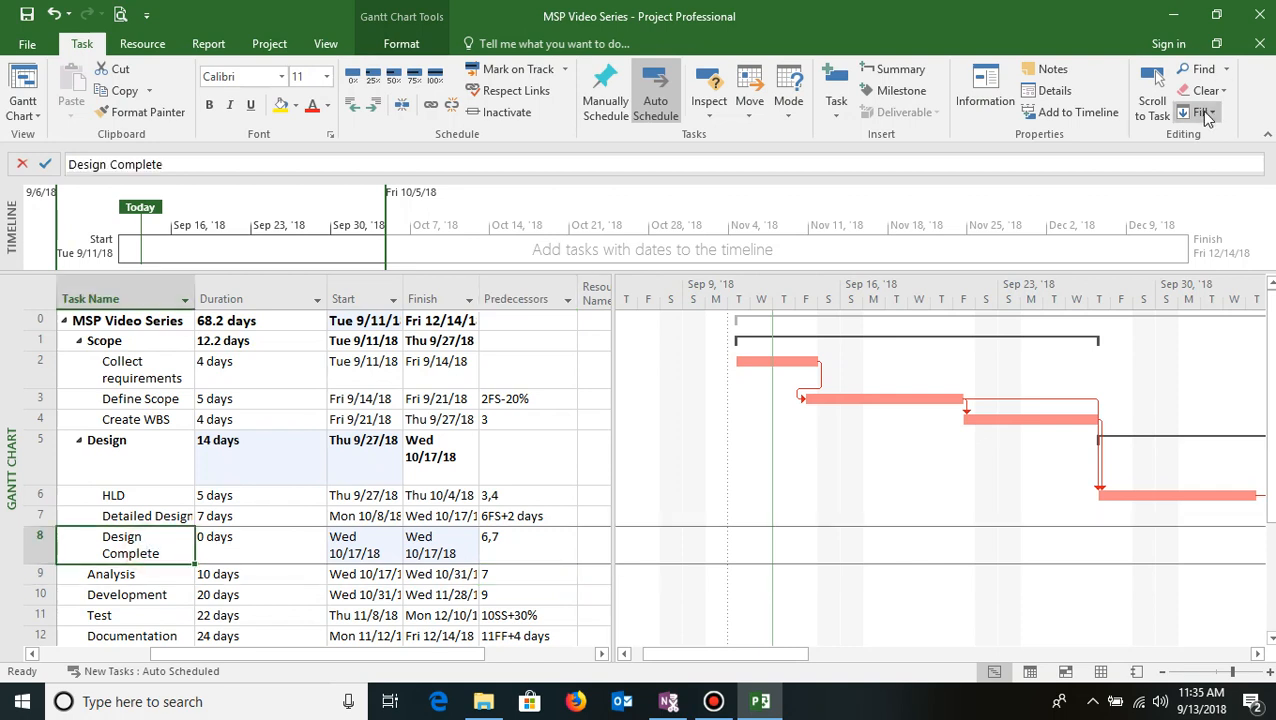
{"action": "left_click", "coordinate": [1158, 84]}
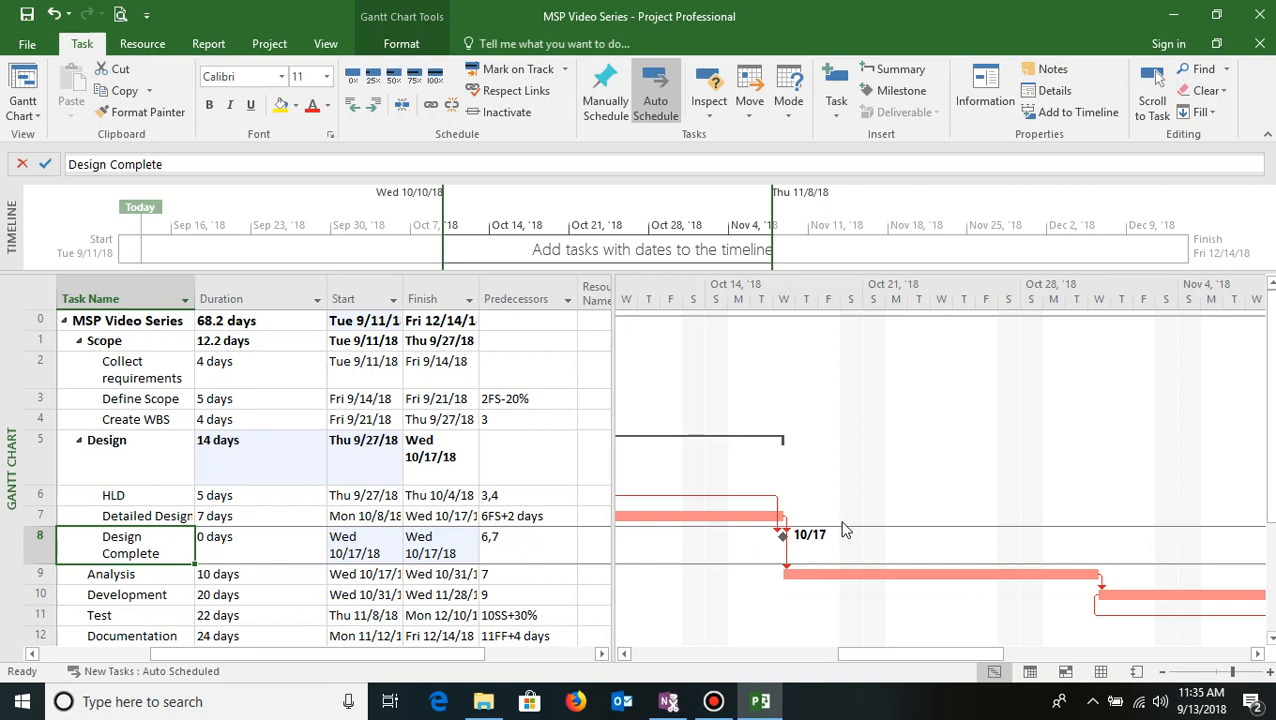
{"action": "left_click", "coordinate": [156, 545]}
{"action": "left_click", "coordinate": [148, 516]}
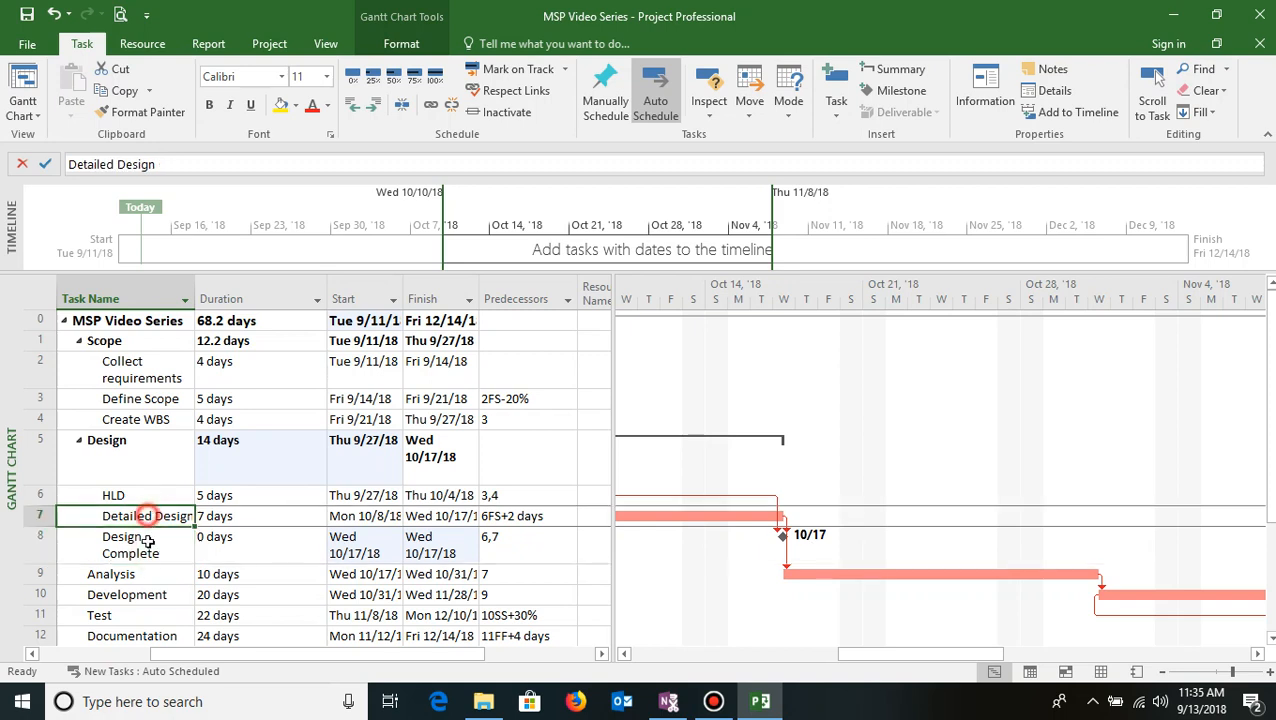
{"action": "left_click", "coordinate": [150, 545]}
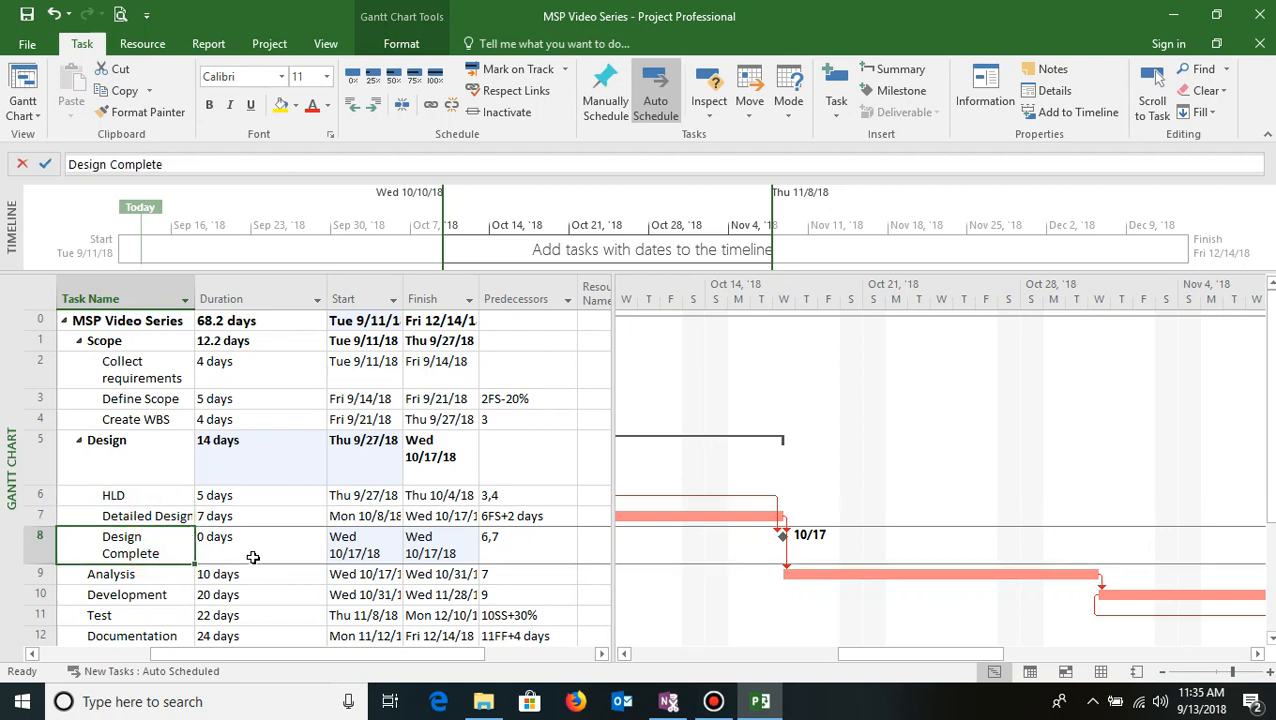
{"action": "left_click", "coordinate": [181, 559]}
{"action": "key", "text": "Escape"}
Insert a milestone directly above the Design summary task and name it "Scope baseline set"
{"action": "left_click", "coordinate": [37, 448]}
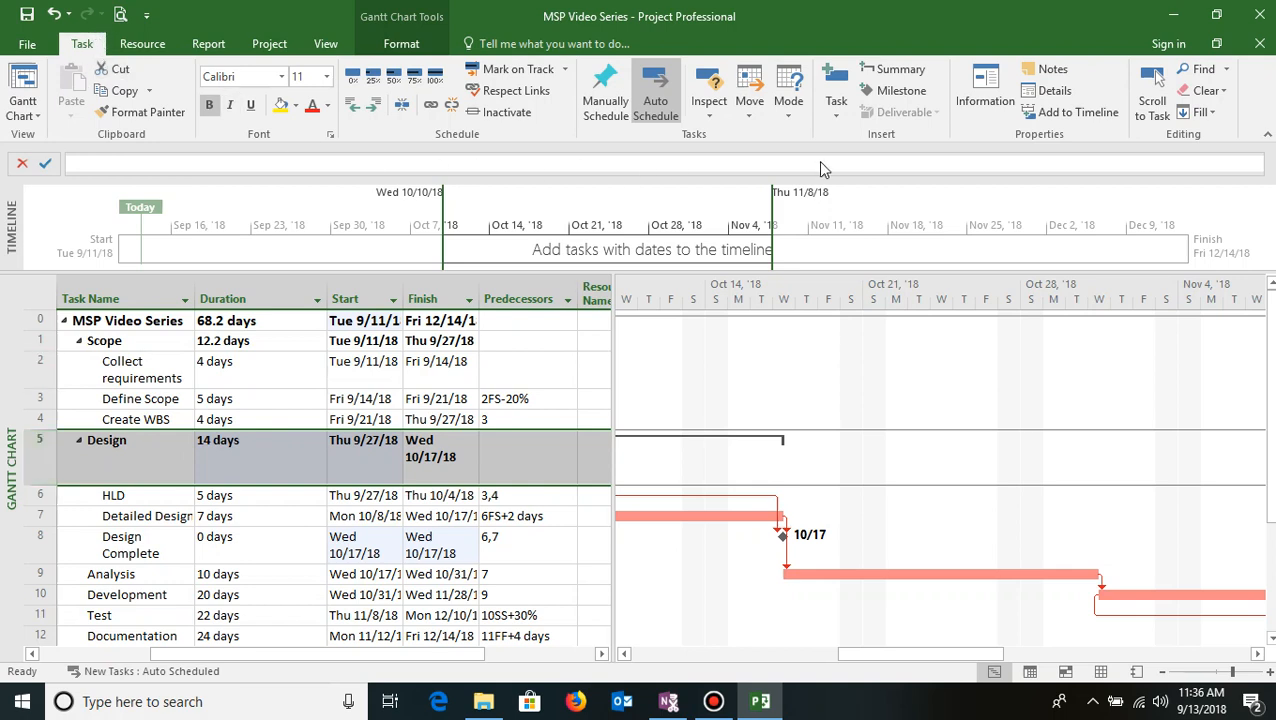
{"action": "left_click", "coordinate": [900, 95]}
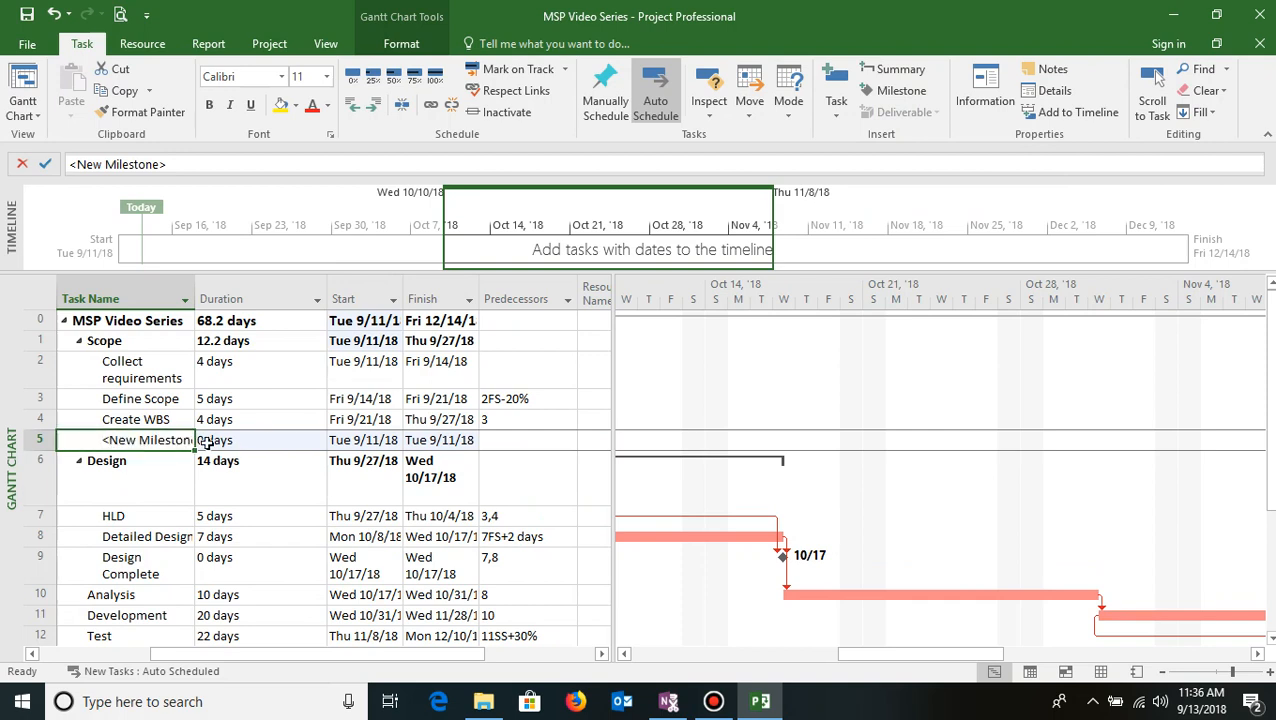
{"action": "left_click", "coordinate": [118, 442]}
{"action": "type", "text": "Scope"}
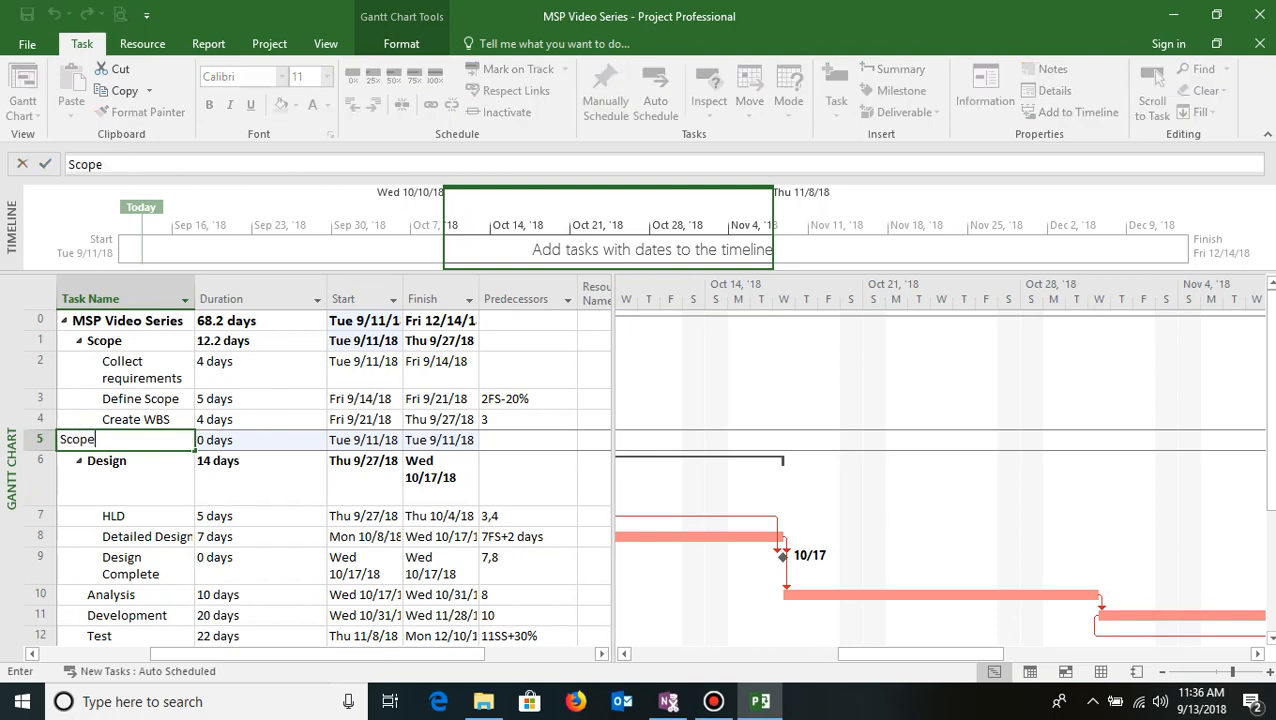
{"action": "type", "text": " baseline set"}
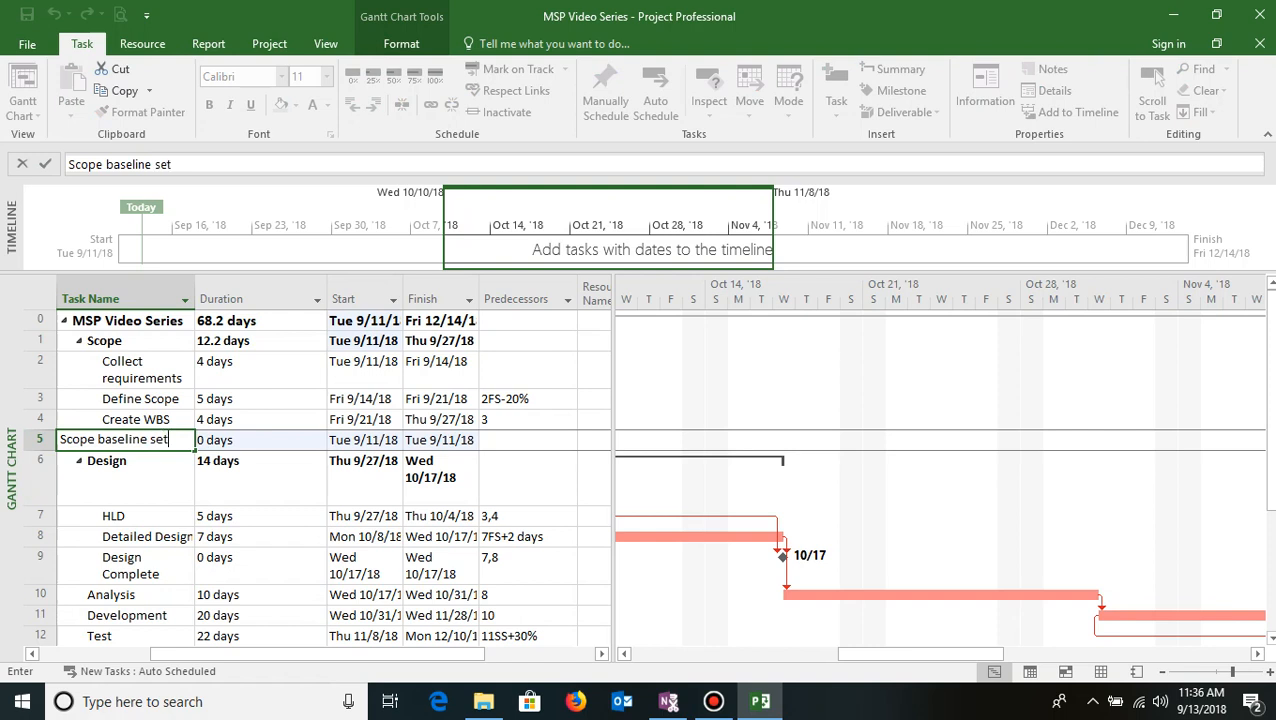
{"action": "key", "text": "Tab"}
Set the predecessors of the Scope baseline set milestone to the three Scope tasks, 2,3,4
{"action": "key", "text": "Tab"}
{"action": "key", "text": "Tab"}
{"action": "key", "text": "Tab"}
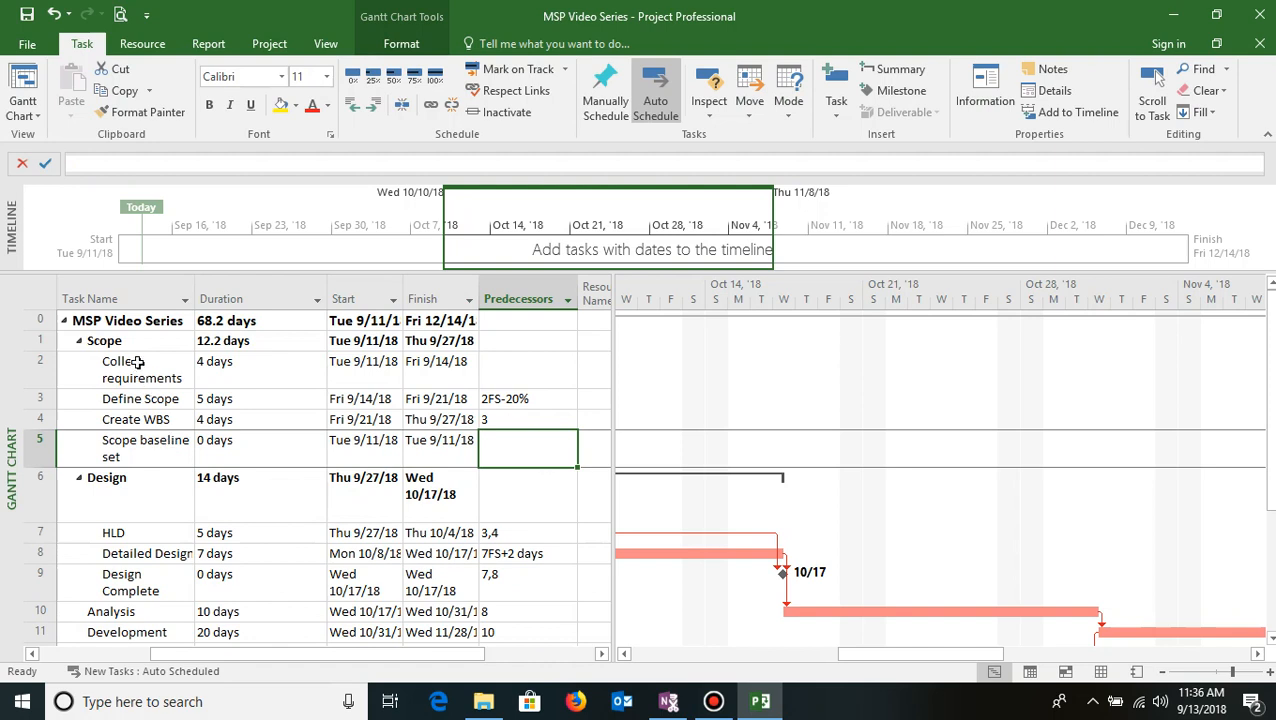
{"action": "left_click_drag", "start_coordinate": [138, 366], "coordinate": [137, 420]}
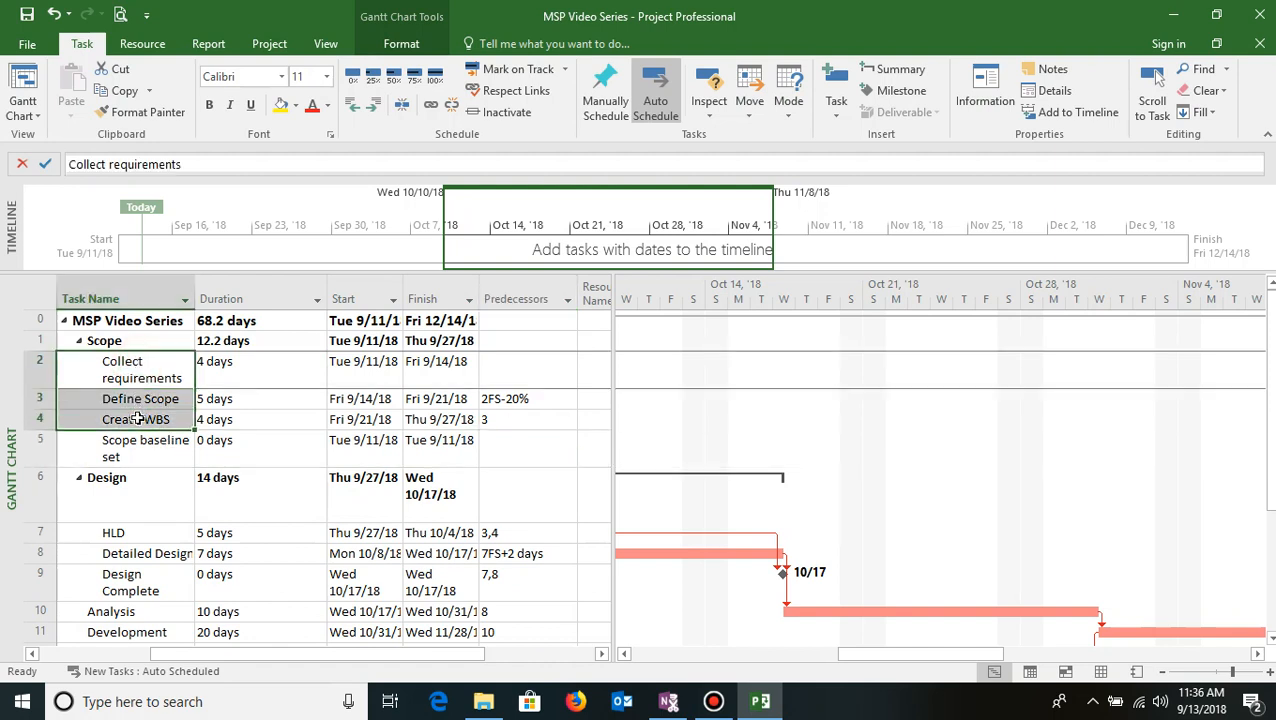
{"action": "left_click", "coordinate": [514, 451]}
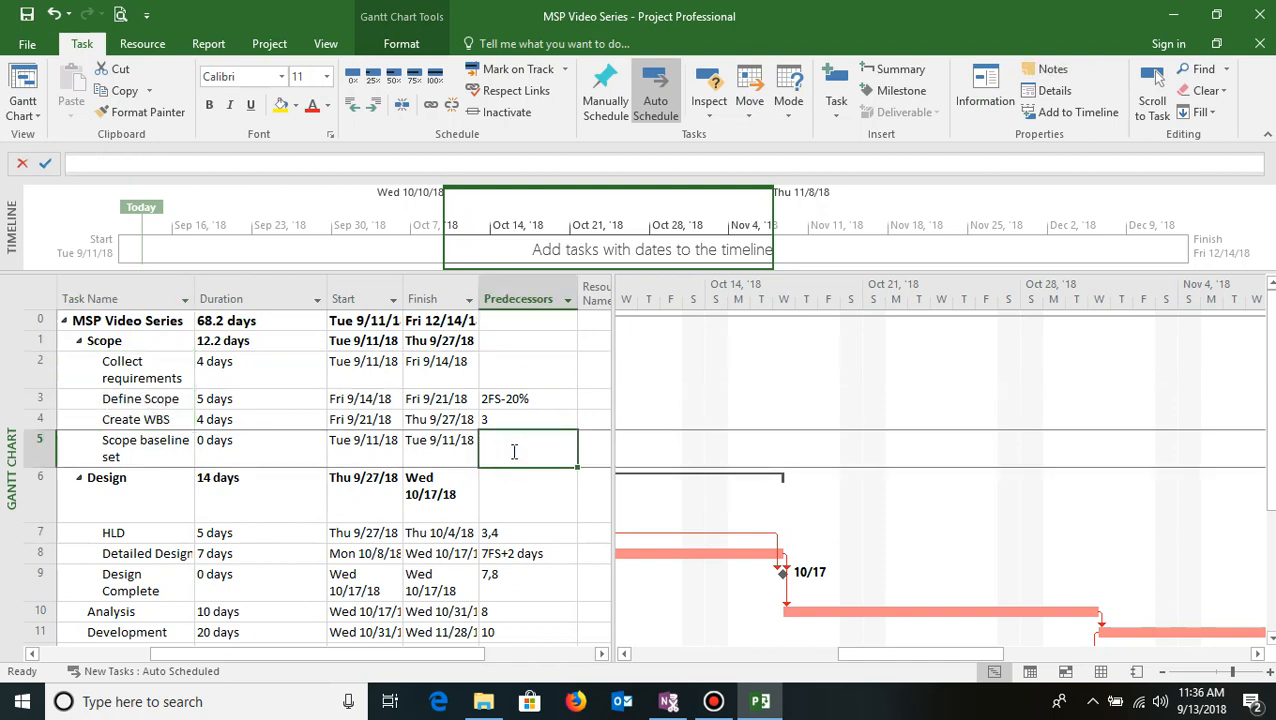
{"action": "type", "text": "2,"}
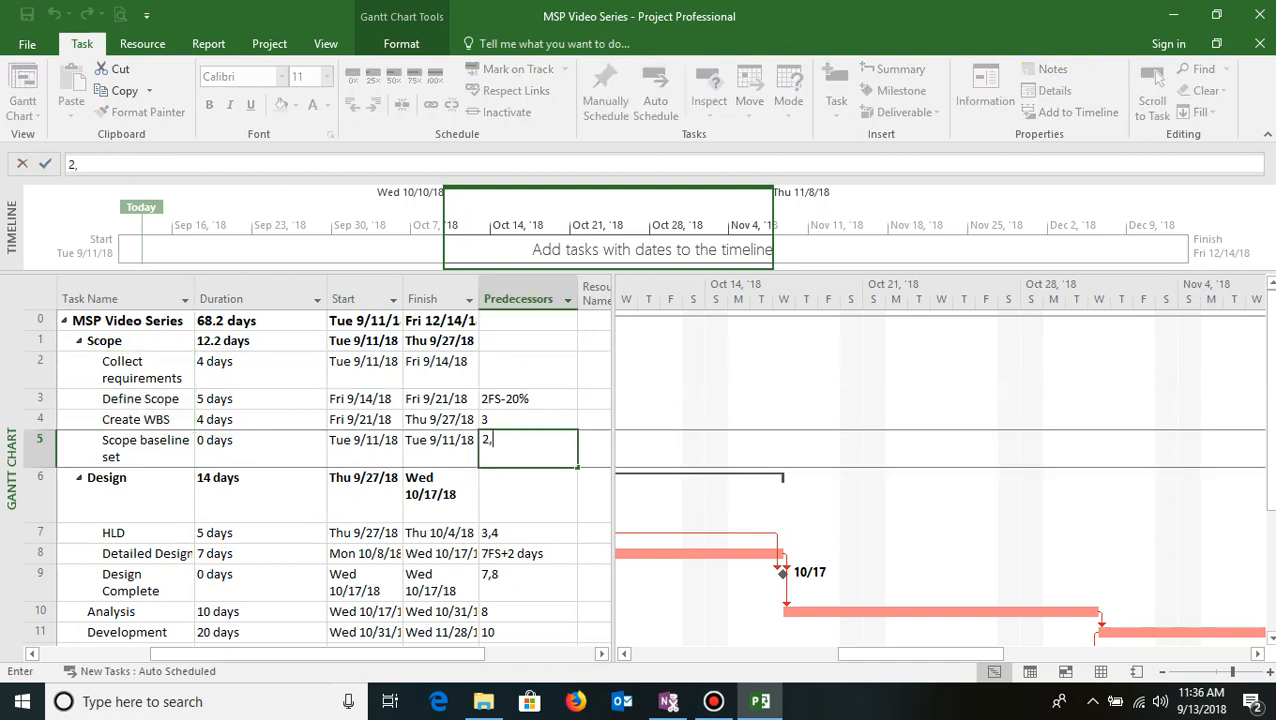
{"action": "type", "text": "3,4"}
{"action": "key", "text": "Return"}
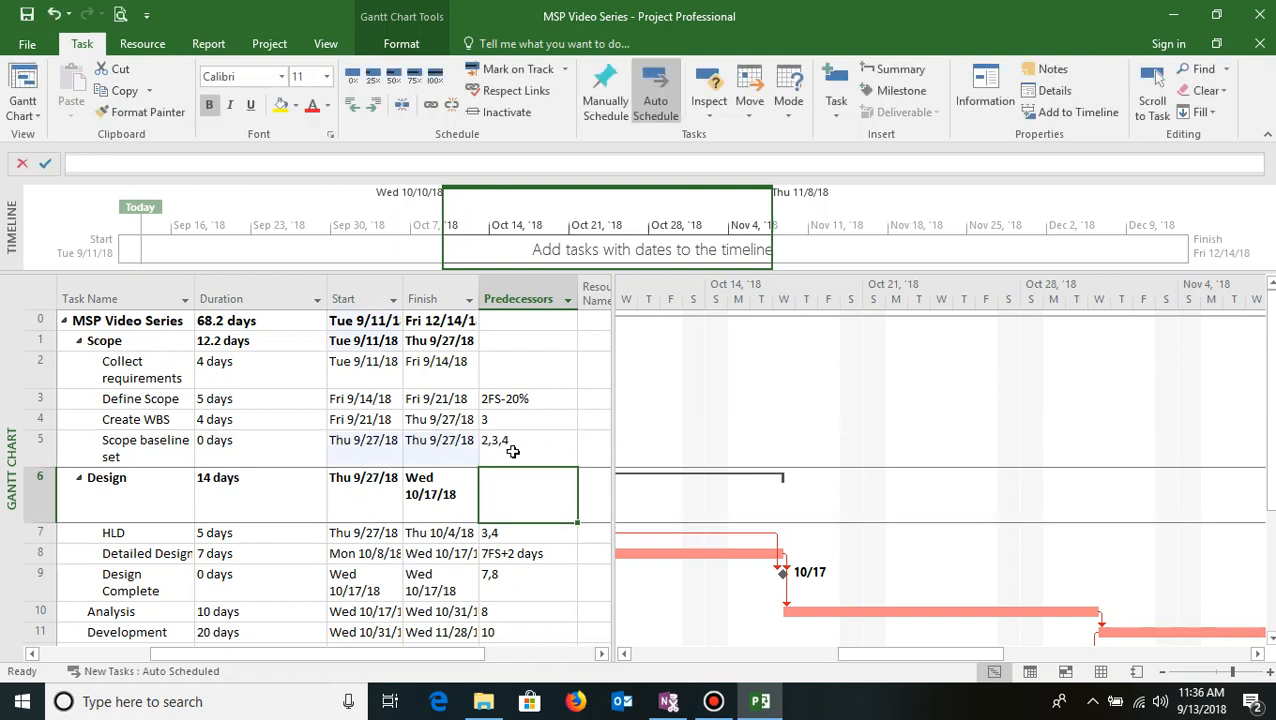
Locate the Scope baseline set milestone in the Gantt chart and review its duration and predecessors
{"action": "left_click", "coordinate": [158, 448]}
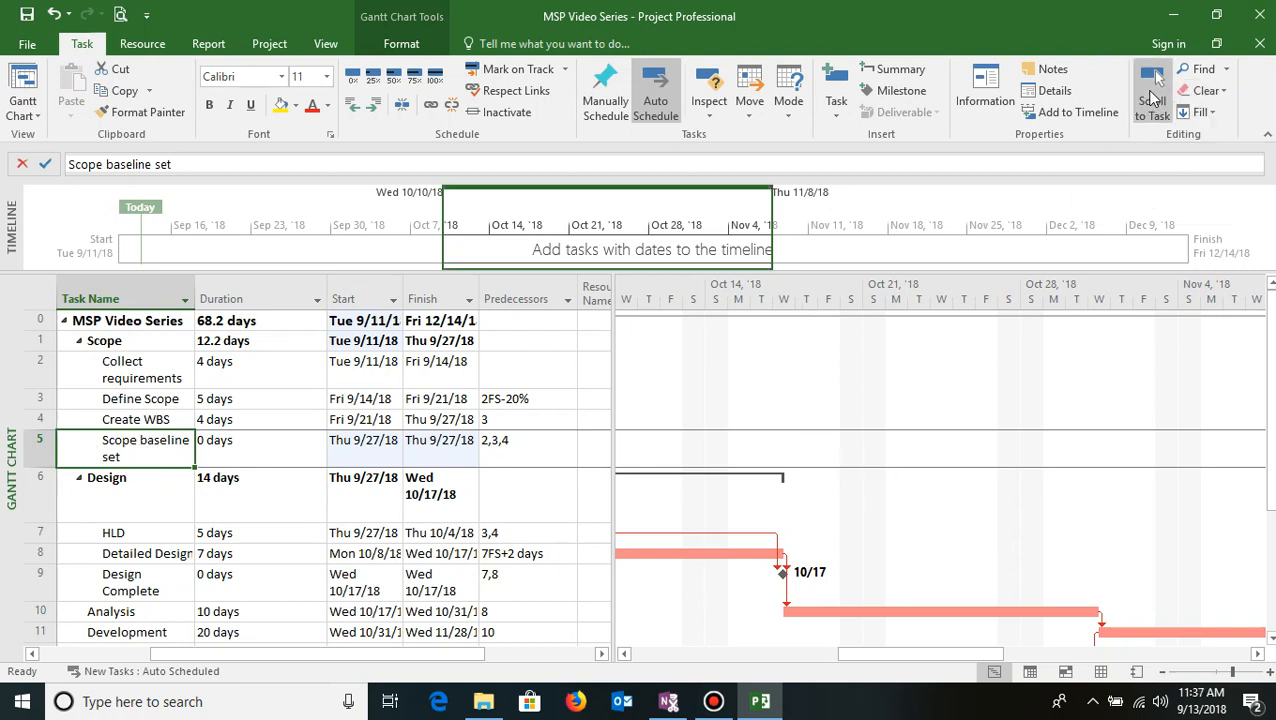
{"action": "left_click", "coordinate": [1153, 95]}
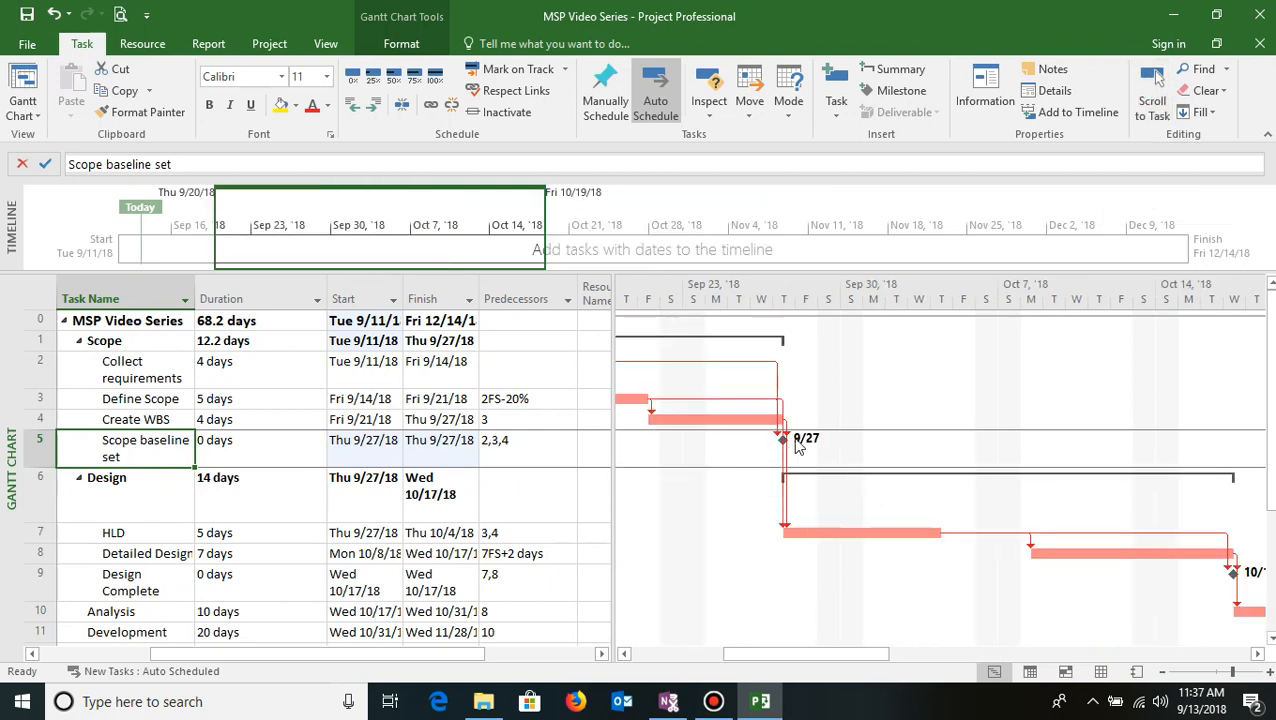
{"action": "left_click", "coordinate": [282, 450]}
{"action": "left_click", "coordinate": [501, 447]}
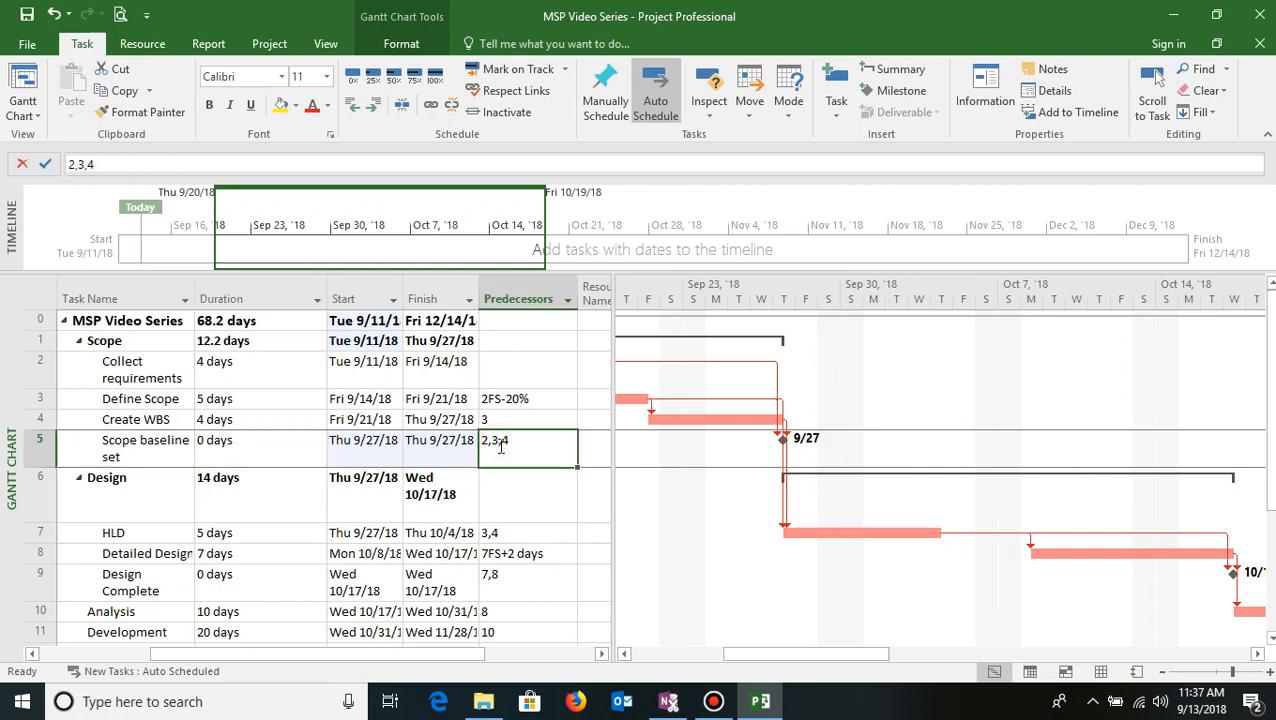
Examine the task mode, start and finish fields of the Scope baseline set milestone
{"action": "key", "text": "Left"}
{"action": "key", "text": "Left"}
{"action": "key", "text": "Left"}
{"action": "key", "text": "Left"}
{"action": "key", "text": "Left"}
{"action": "key", "text": "Left"}
{"action": "key", "text": "Right"}
{"action": "key", "text": "Right"}
{"action": "key", "text": "Right"}
{"action": "key", "text": "Right"}
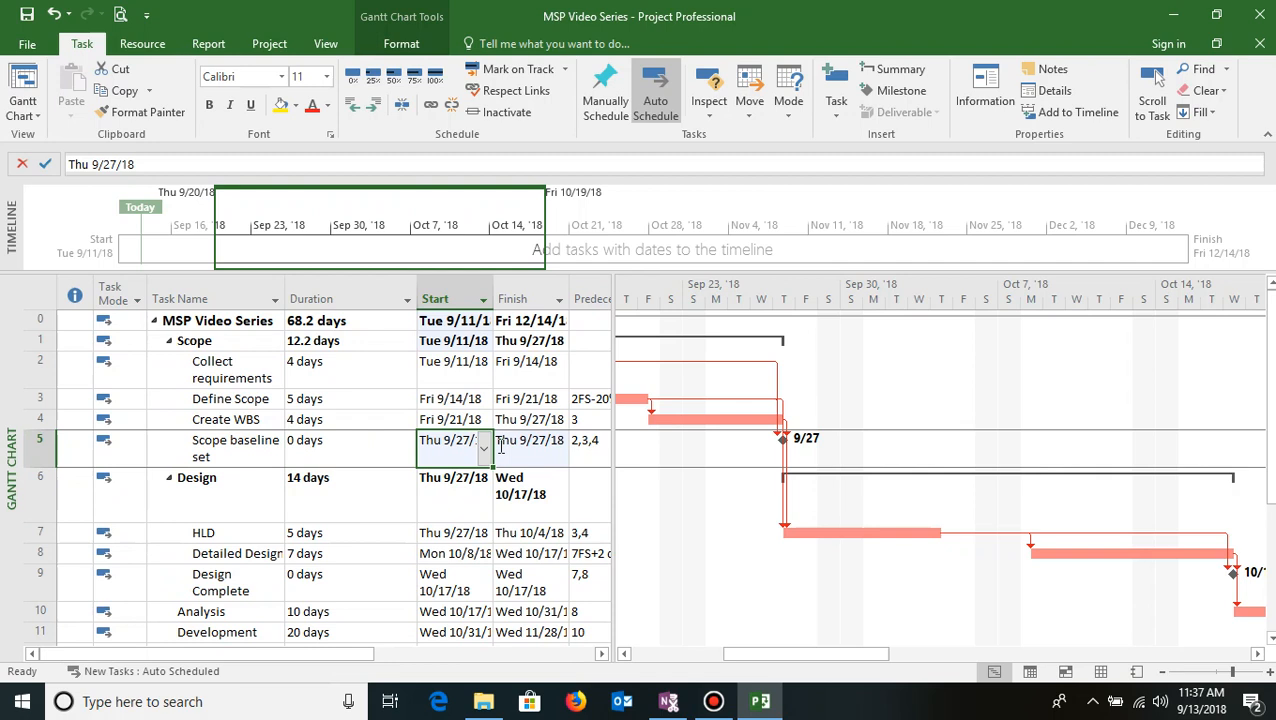
{"action": "key", "text": "Left"}
{"action": "key", "text": "Left"}
{"action": "key", "text": "Left"}
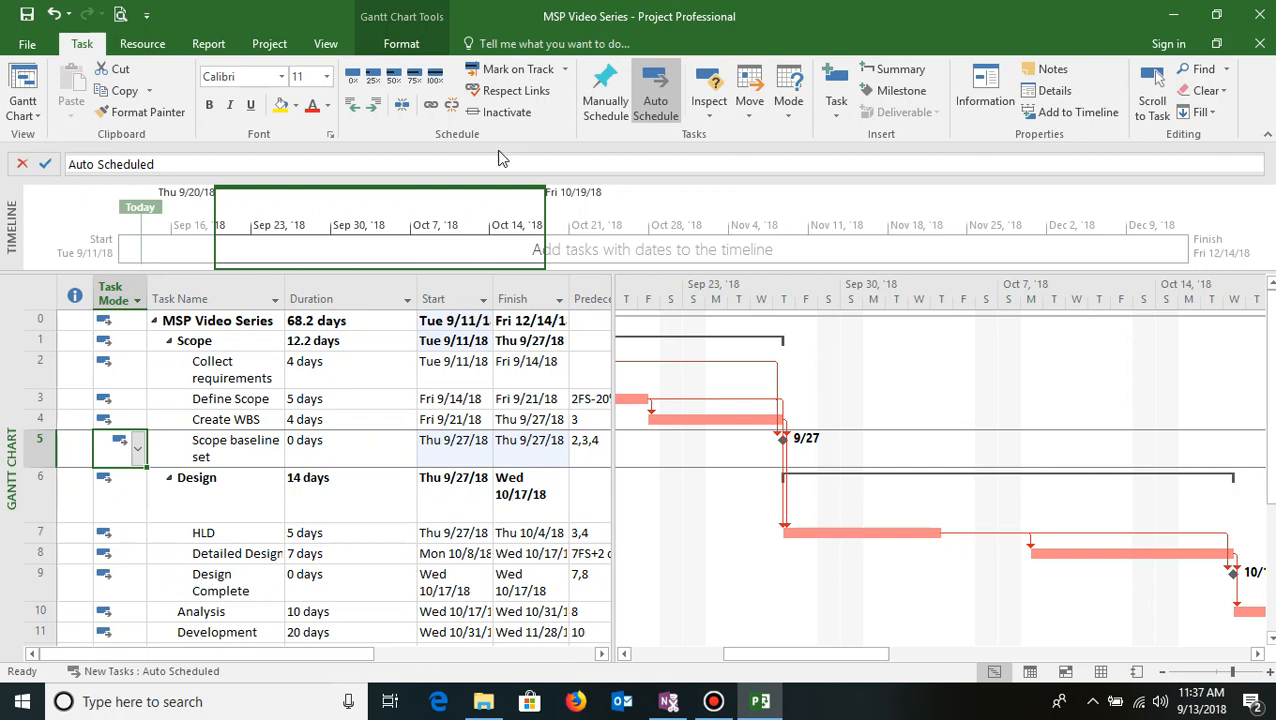
Review the Scope baseline set and Design Complete milestones using the Milestones filter, and remove the filter
{"action": "left_click", "coordinate": [326, 45]}
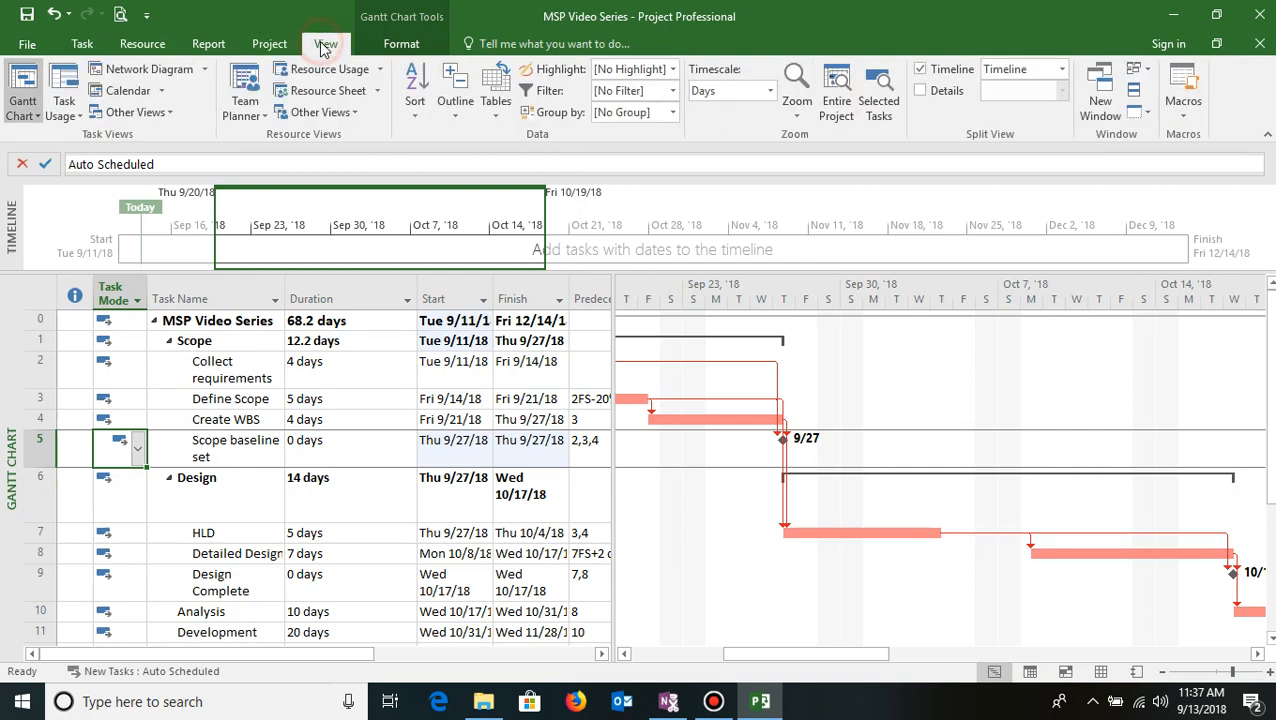
{"action": "left_click", "coordinate": [673, 91]}
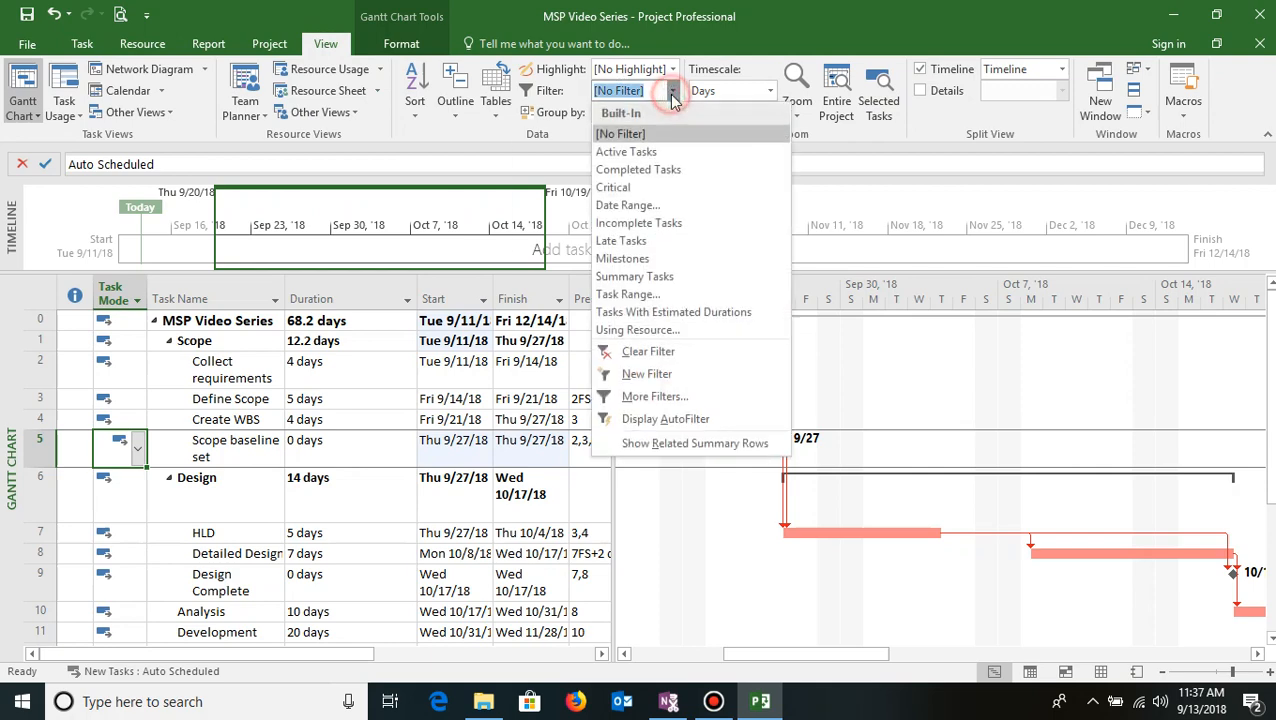
{"action": "left_click", "coordinate": [640, 259]}
{"action": "left_click", "coordinate": [204, 366]}
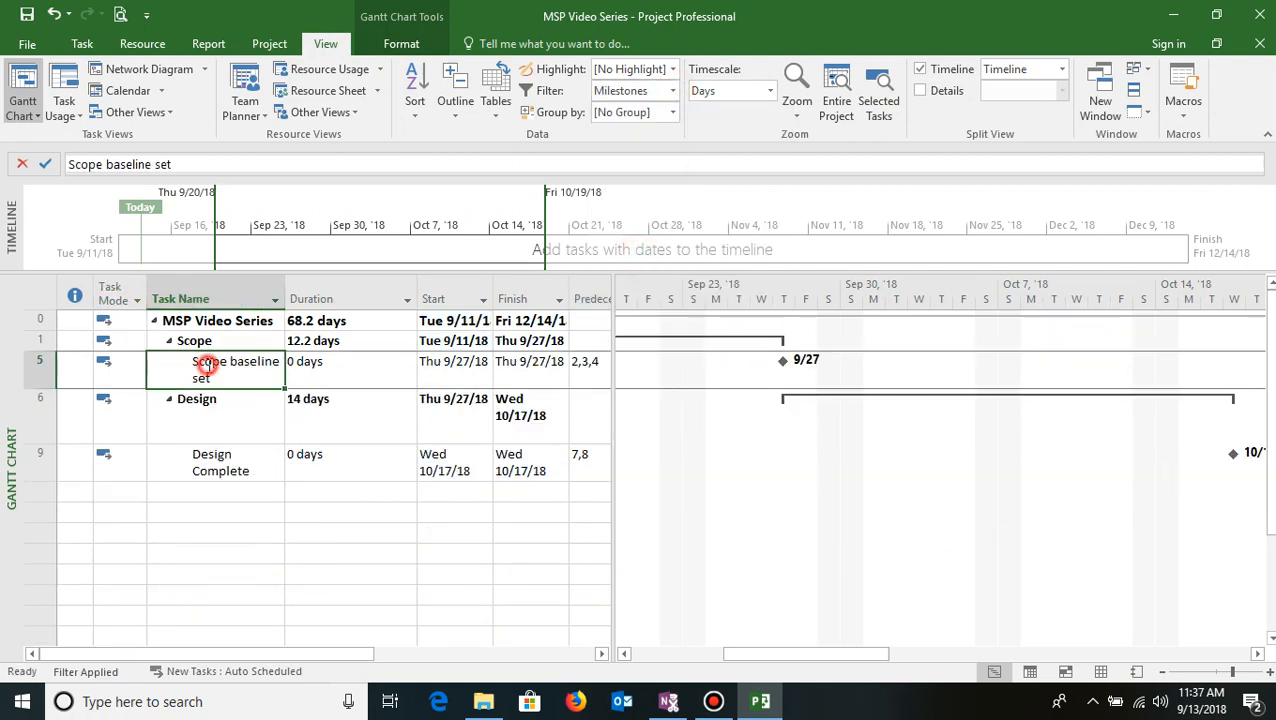
{"action": "left_click", "coordinate": [235, 458]}
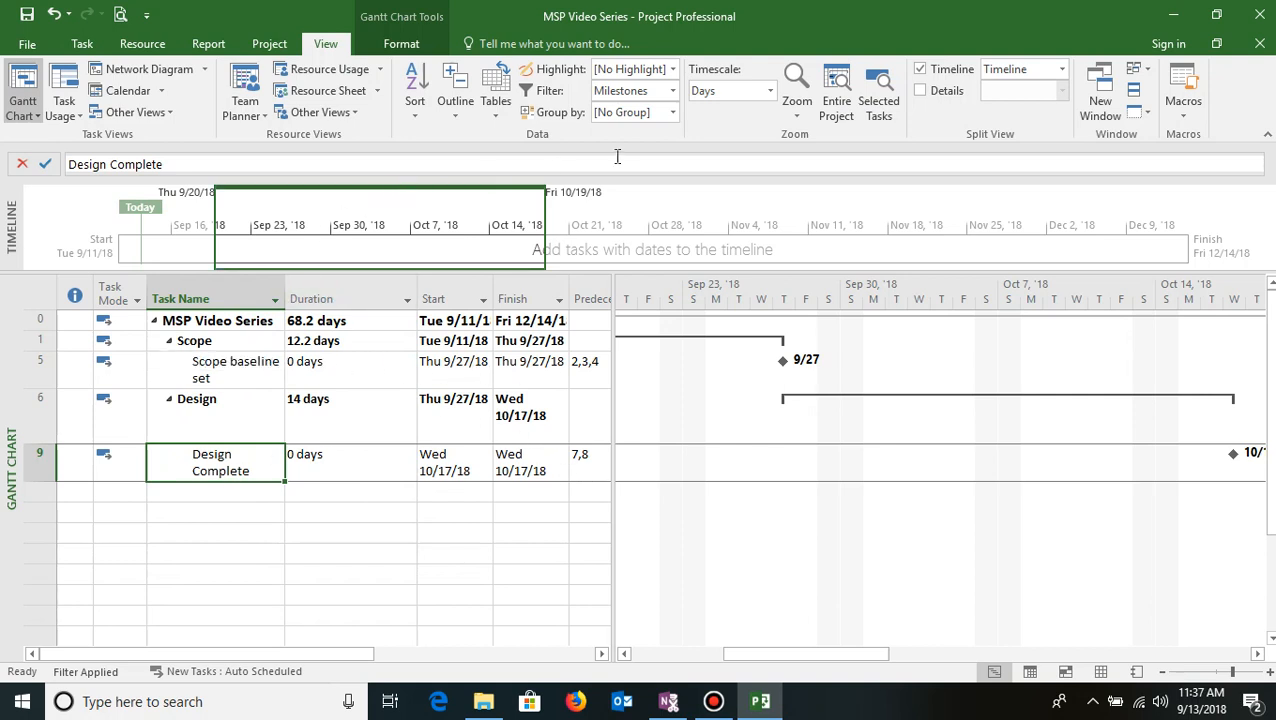
{"action": "left_click", "coordinate": [675, 91]}
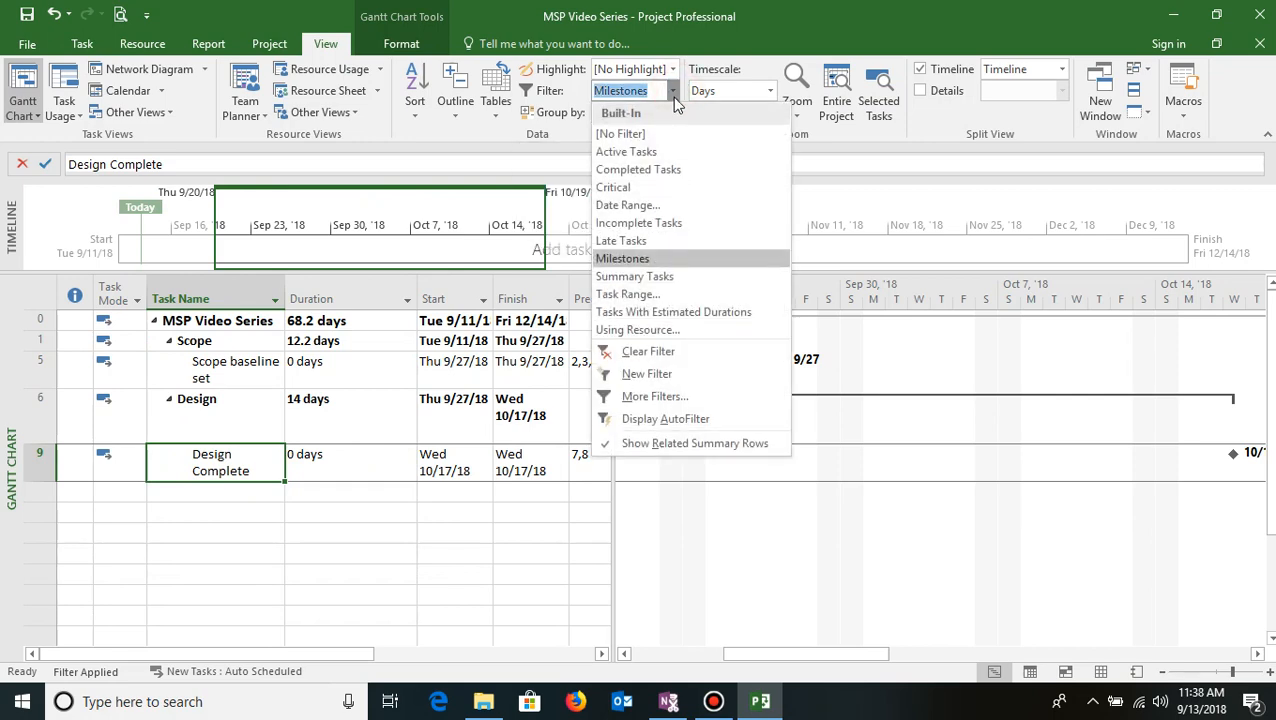
{"action": "left_click", "coordinate": [650, 134]}
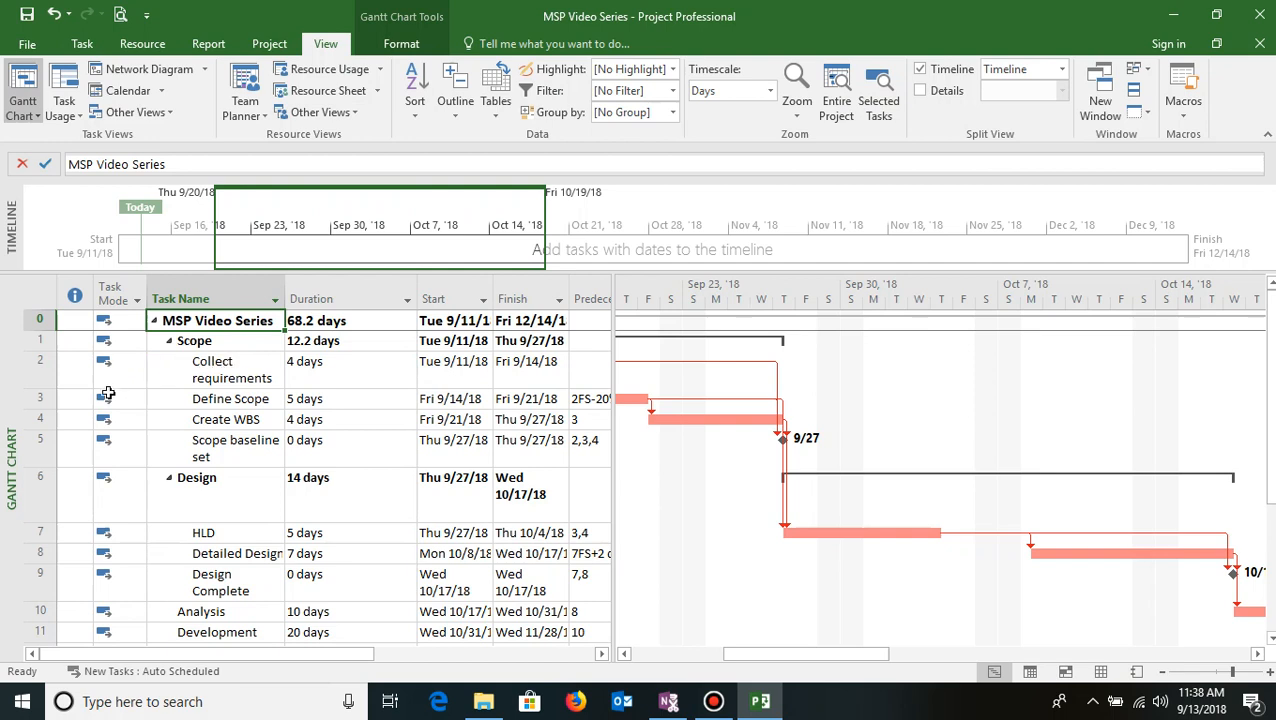
Begin a recurring task directly above the Scope summary task and name it "Status Review Meeting"
{"action": "left_click", "coordinate": [40, 341]}
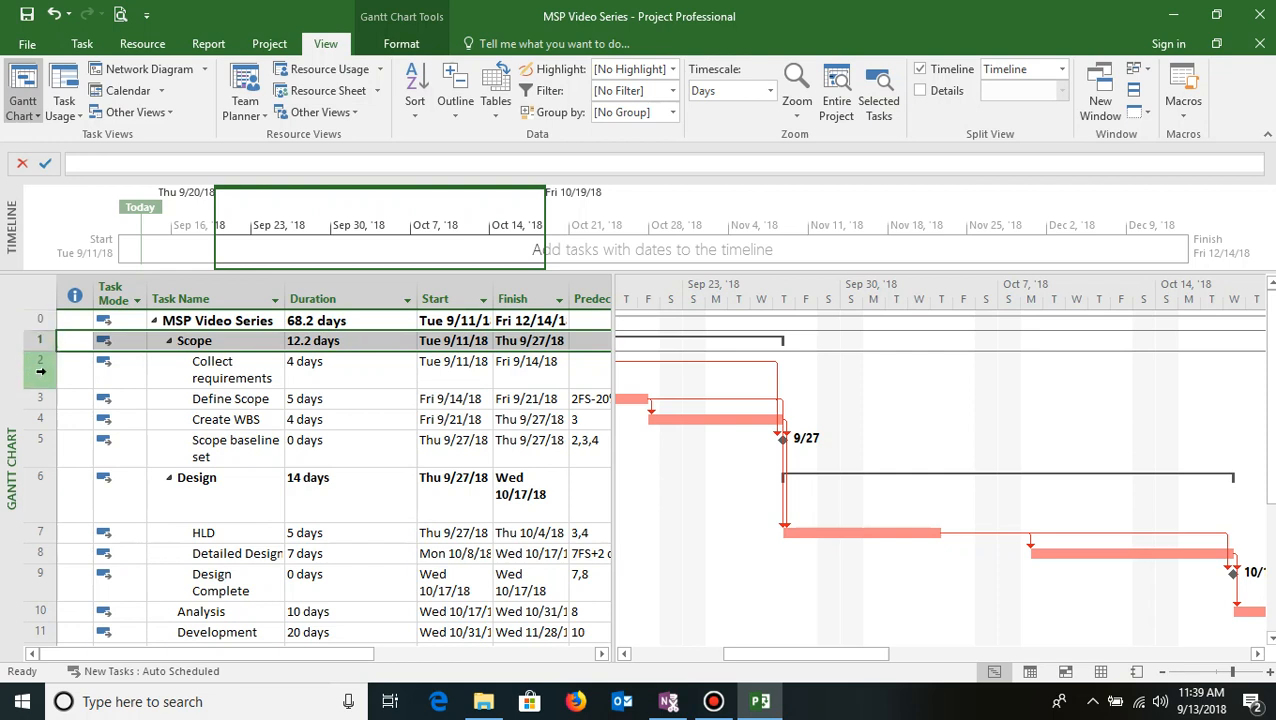
{"action": "left_click", "coordinate": [86, 46]}
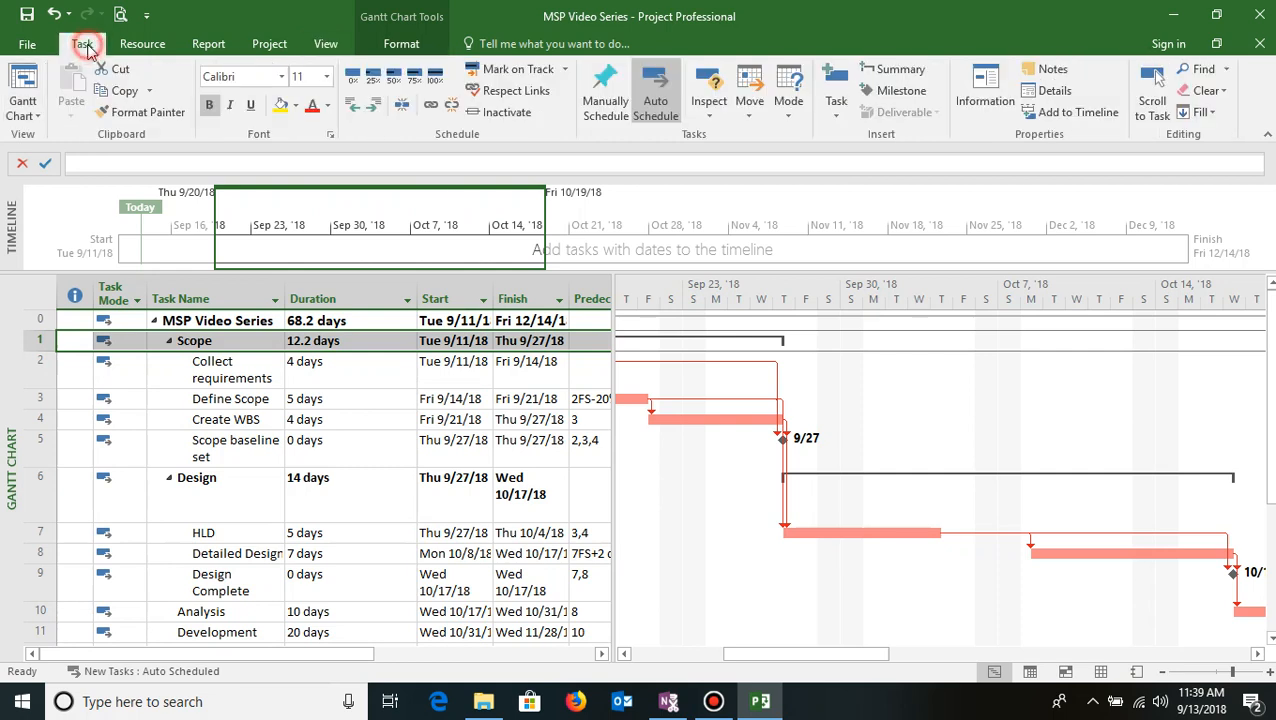
{"action": "left_click", "coordinate": [838, 118]}
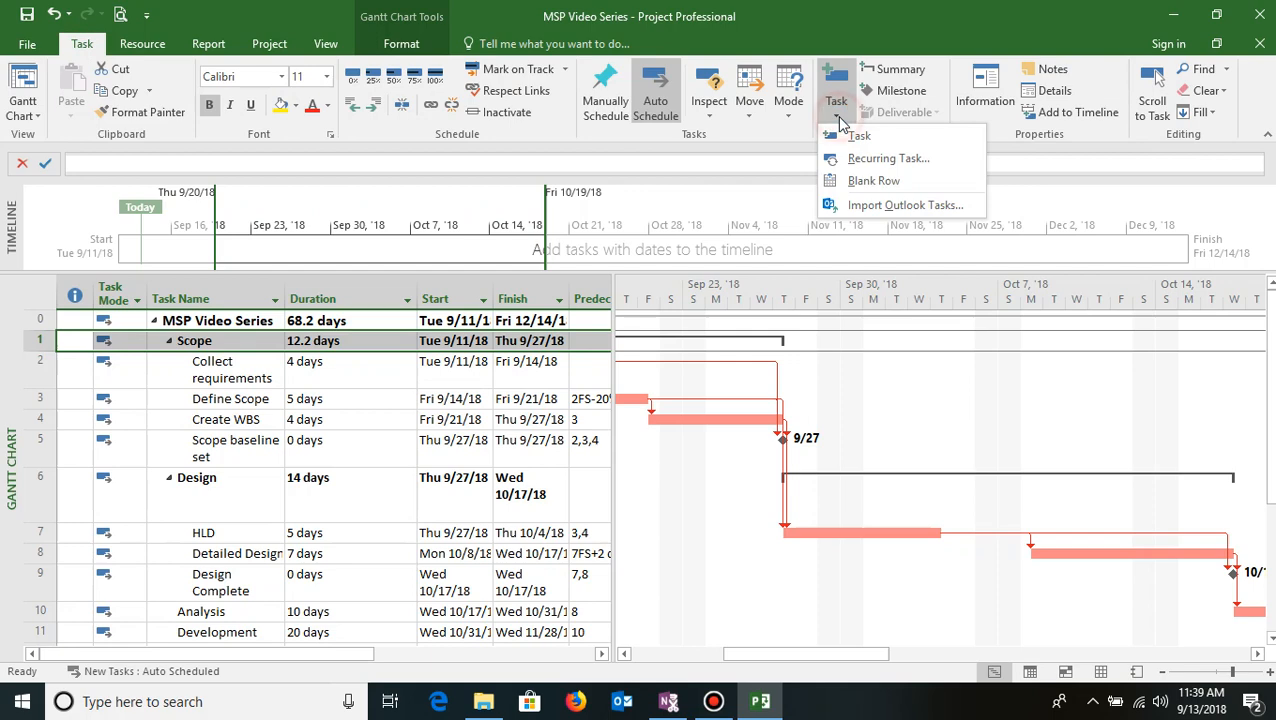
{"action": "left_click", "coordinate": [893, 159]}
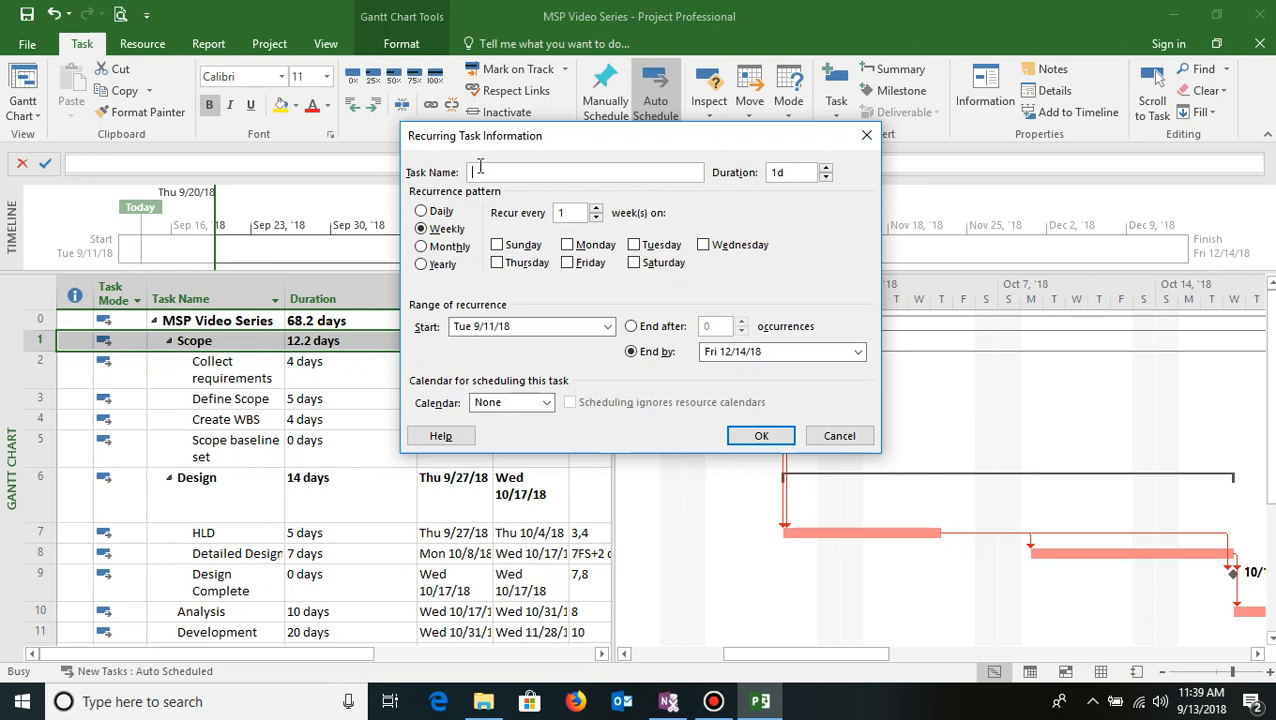
{"action": "type", "text": "Status Review Meeting"}
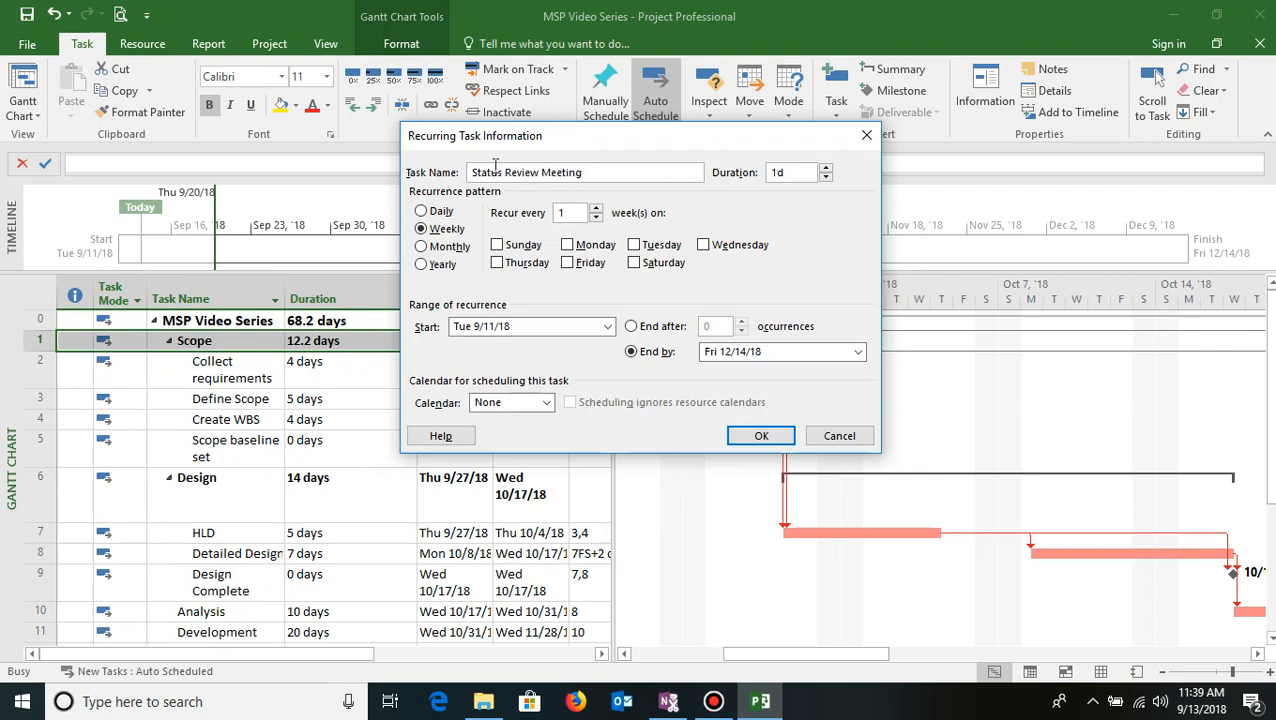
Set the meeting to 1h weekly on Friday and create it, rescheduling its occurrences to the first available working time
{"action": "left_click", "coordinate": [789, 172]}
{"action": "key", "text": "BackSpace"}
{"action": "type", "text": "h"}
{"action": "left_click", "coordinate": [567, 264]}
{"action": "left_click_drag", "start_coordinate": [679, 137], "coordinate": [725, 191]}
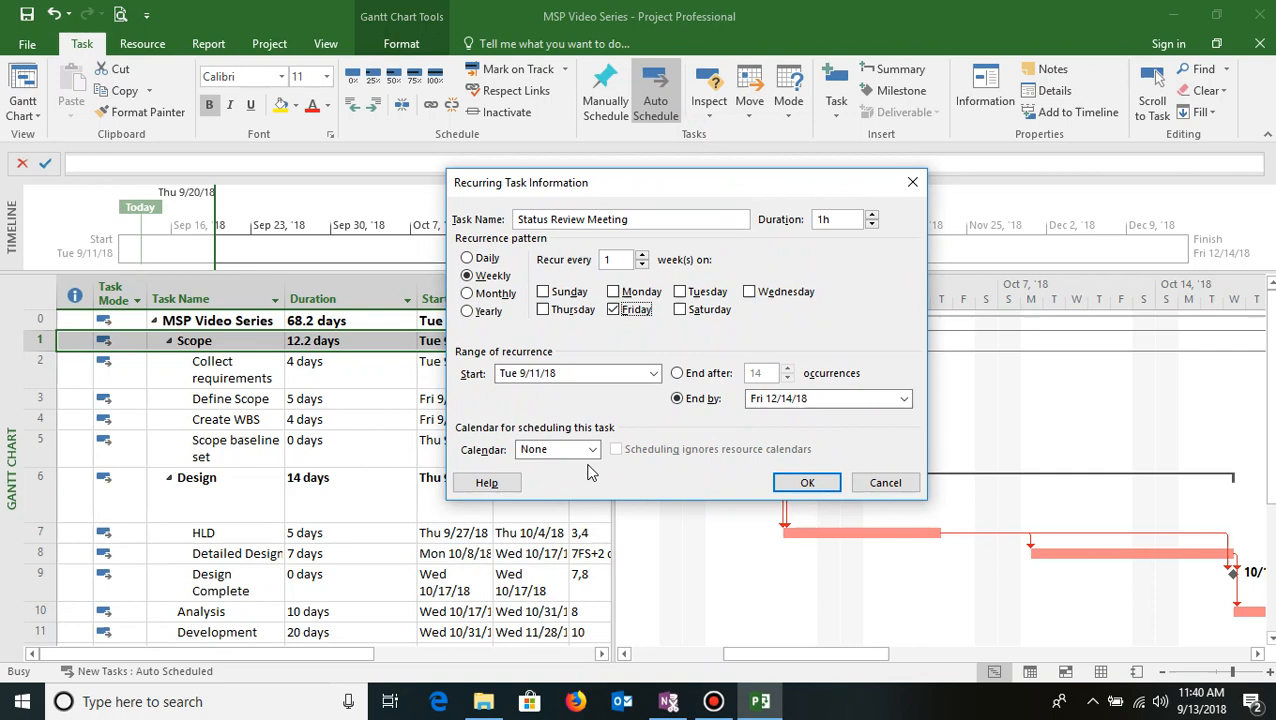
{"action": "left_click", "coordinate": [803, 483]}
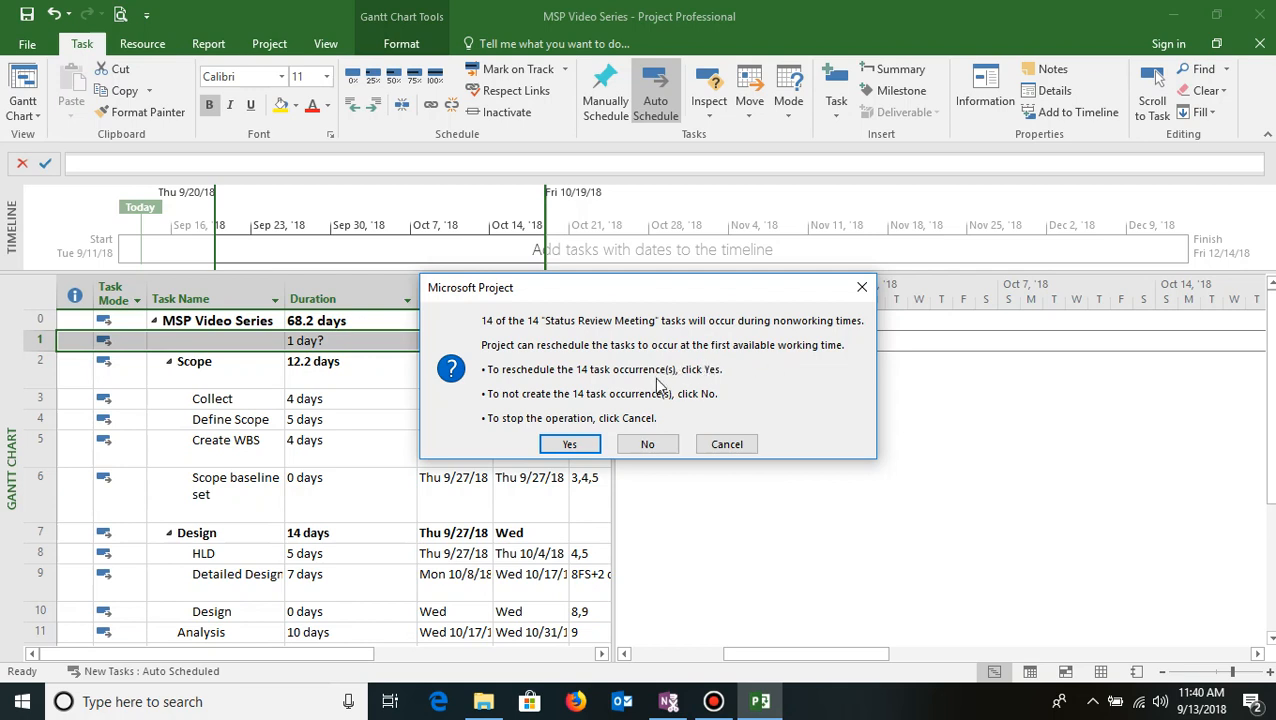
{"action": "left_click", "coordinate": [567, 447]}
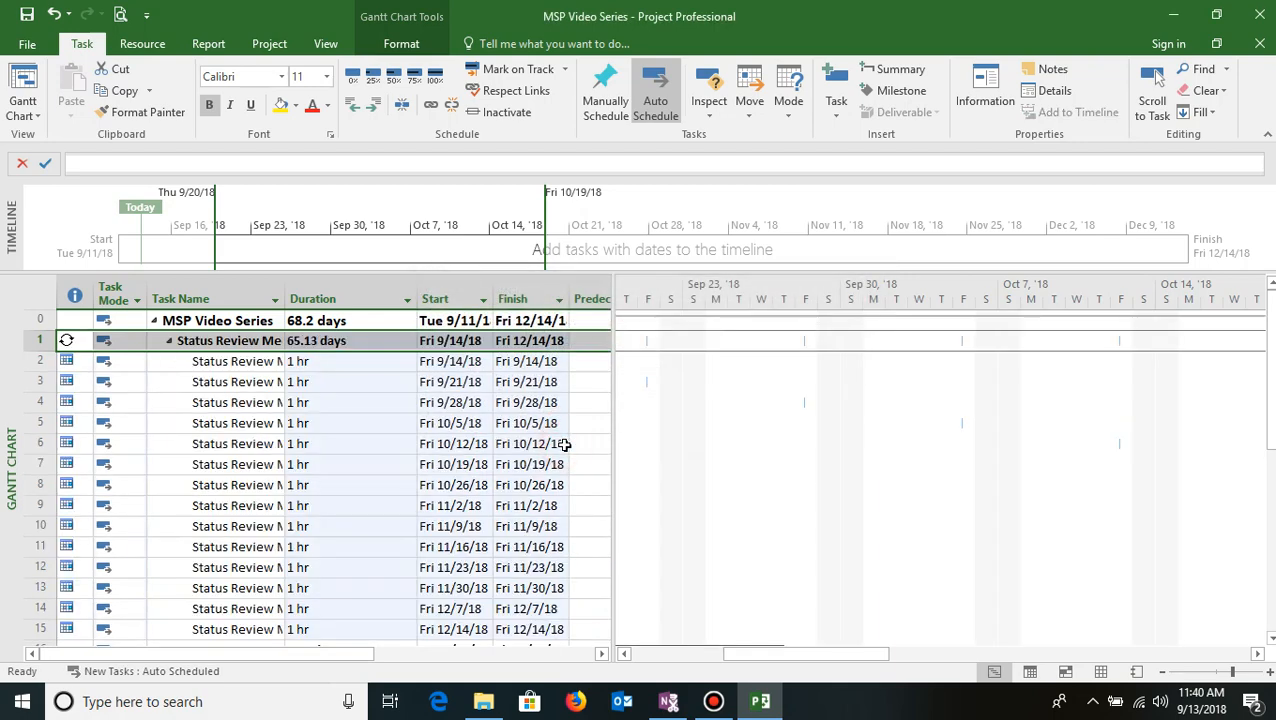
Show the Status Review Meeting occurrences in the Gantt chart and collapse them under their summary task
{"action": "scroll", "coordinate": [236, 421], "scroll_direction": "down", "scroll_amount": 2}
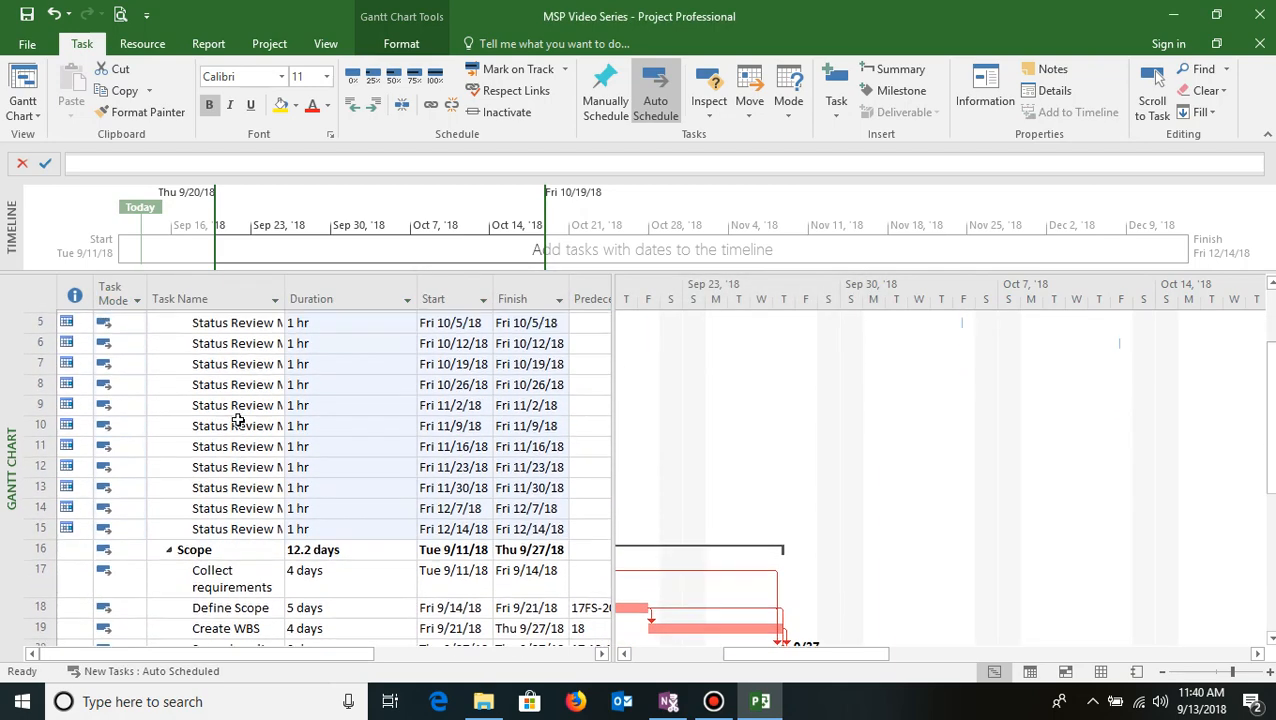
{"action": "scroll", "coordinate": [238, 420], "scroll_direction": "up", "scroll_amount": 2}
{"action": "left_click_drag", "start_coordinate": [236, 361], "coordinate": [271, 629]}
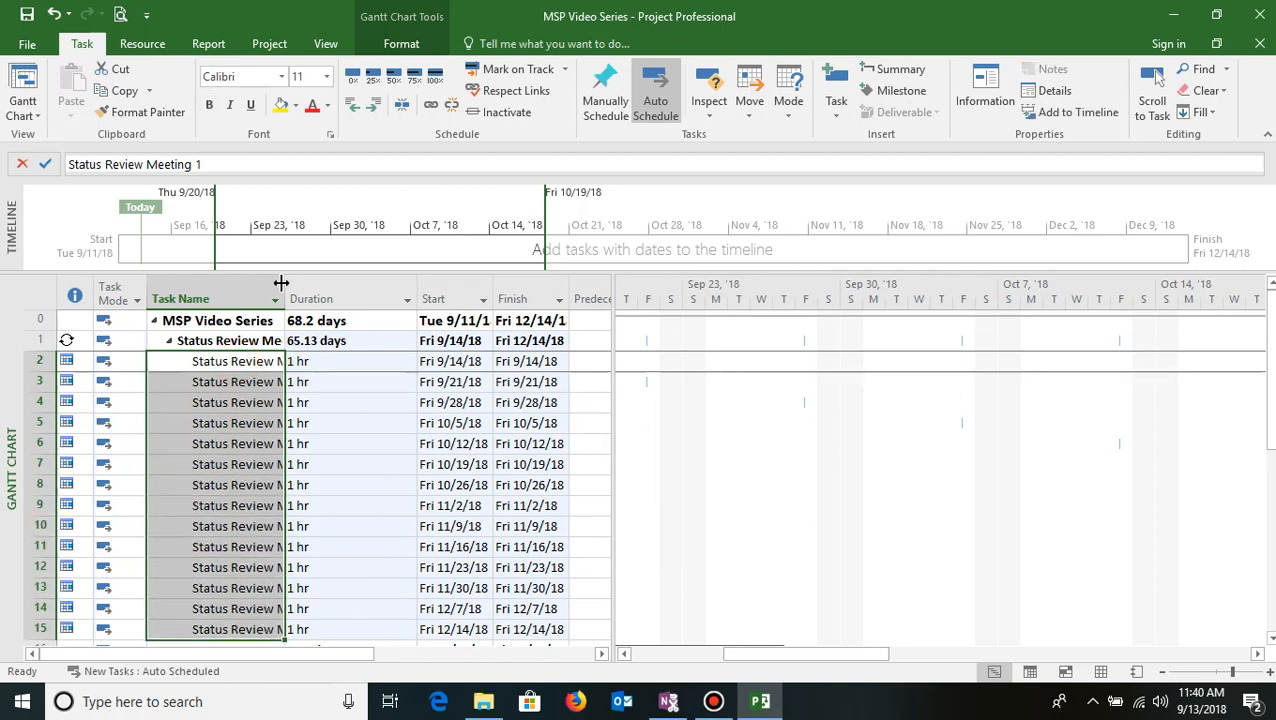
{"action": "left_click", "coordinate": [1163, 107]}
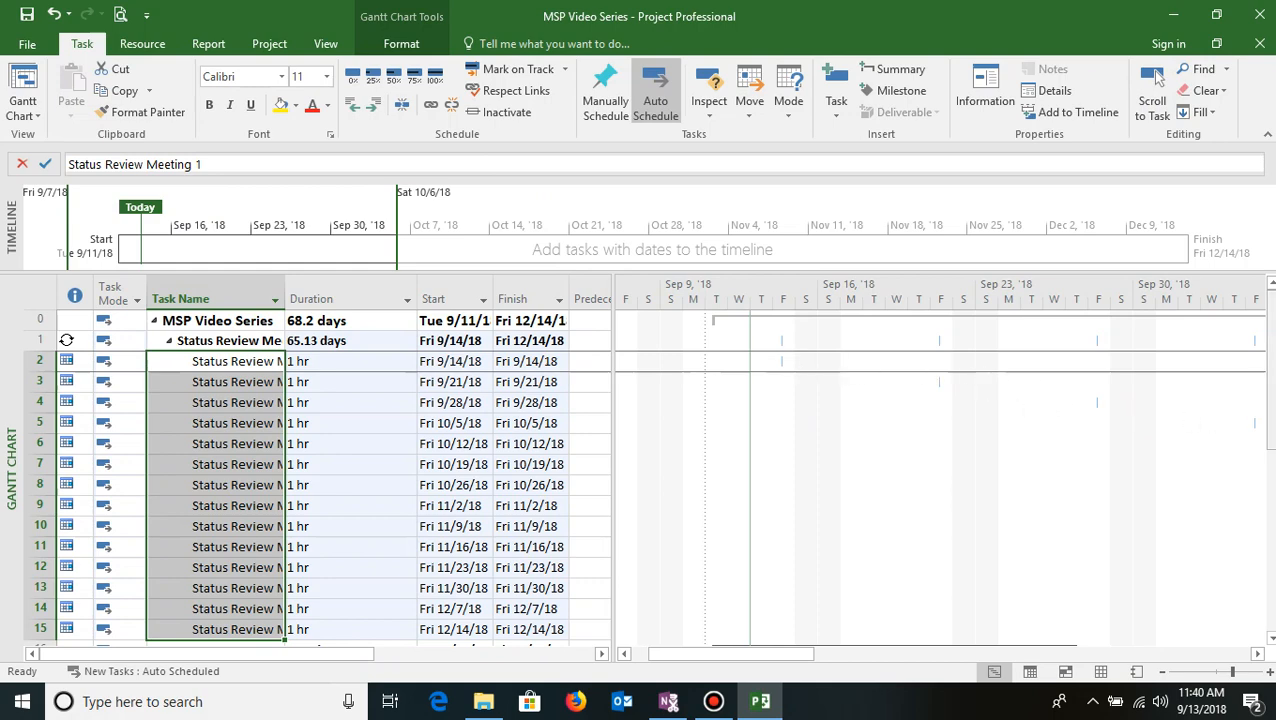
{"action": "left_click", "coordinate": [169, 341]}
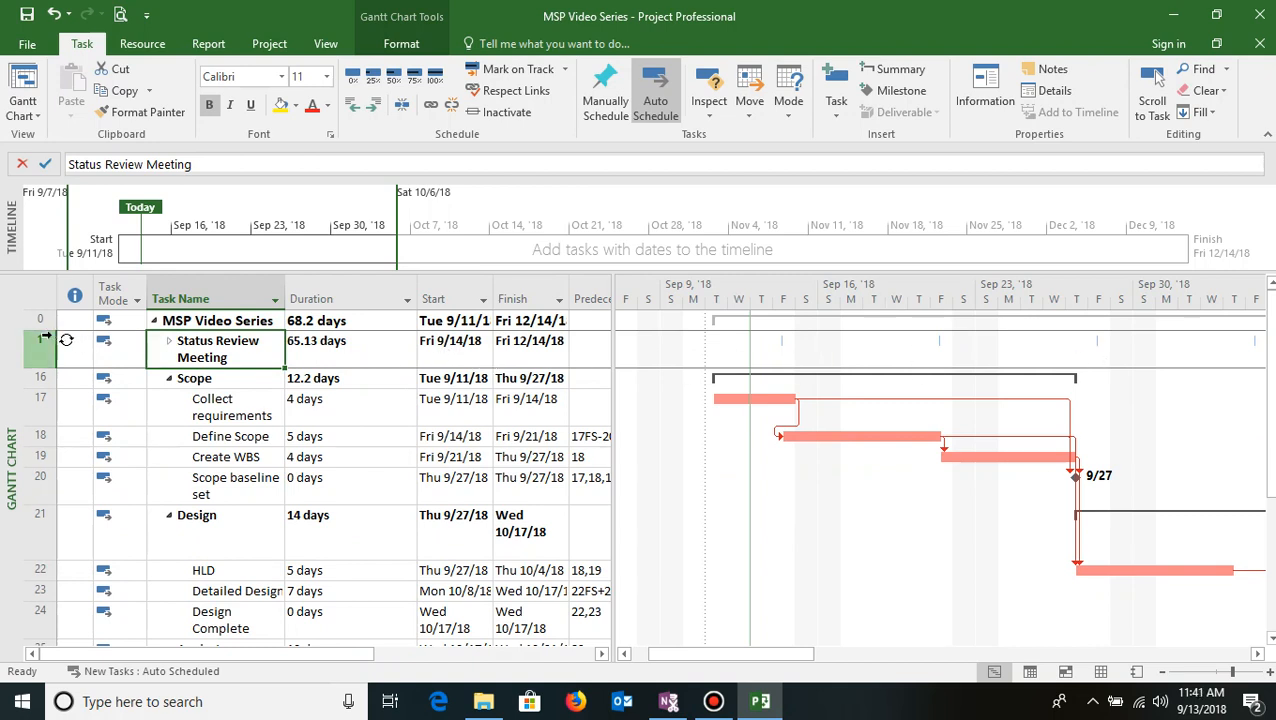
Examine the recurring task indicator of Status Review Meeting and the tasks listed below it
{"action": "mouse_move", "coordinate": [65, 338]}
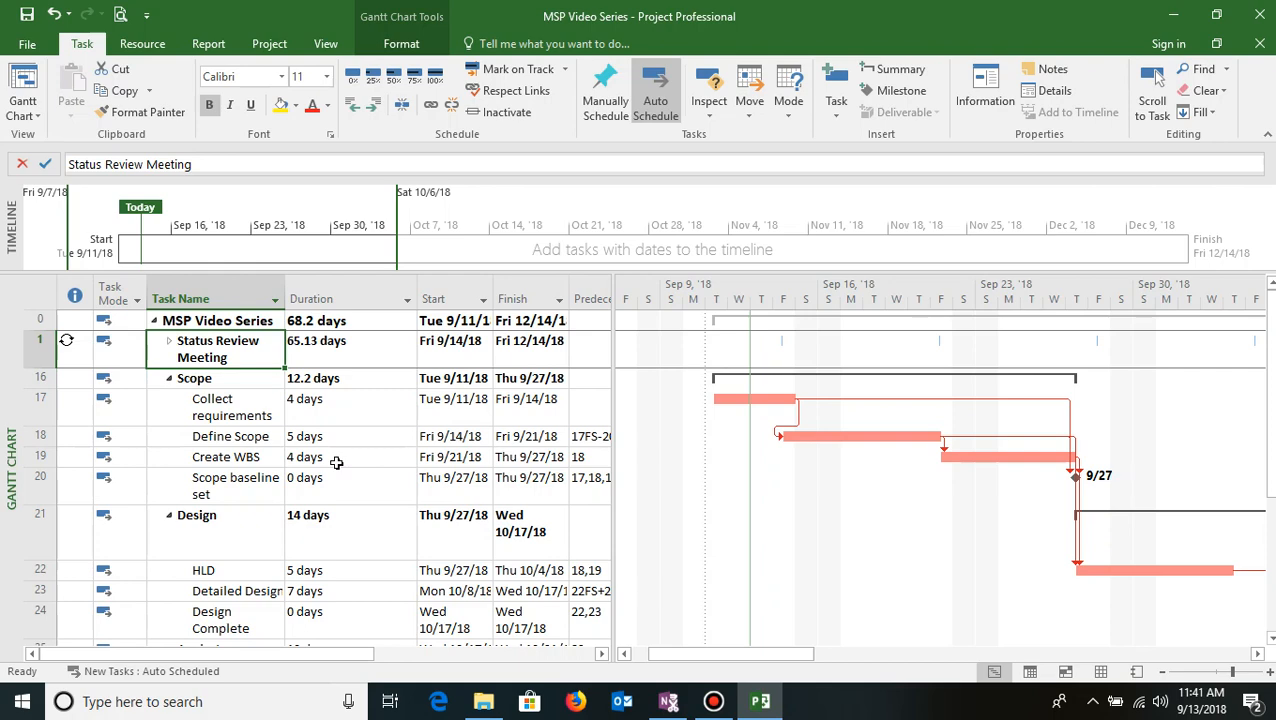
{"action": "scroll", "coordinate": [380, 489], "scroll_direction": "down", "scroll_amount": 1}
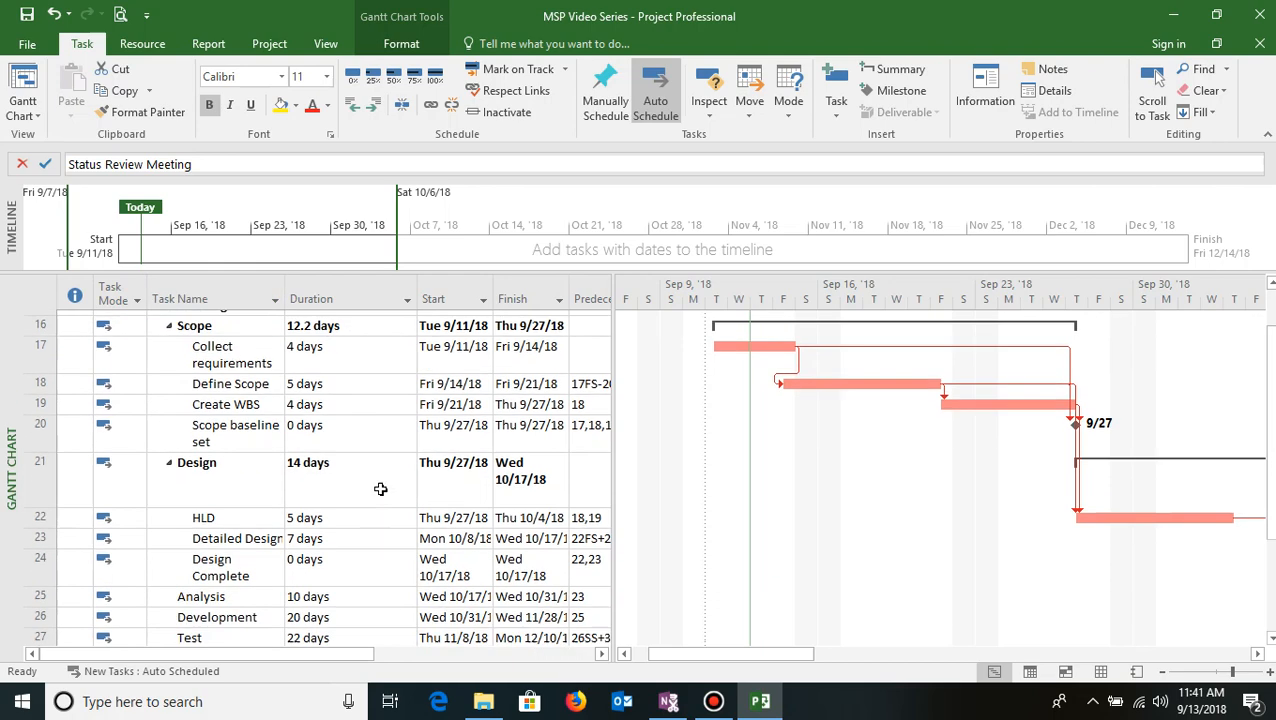
{"action": "scroll", "coordinate": [380, 489], "scroll_direction": "down", "scroll_amount": 3}
{"action": "scroll", "coordinate": [380, 489], "scroll_direction": "up", "scroll_amount": 4}
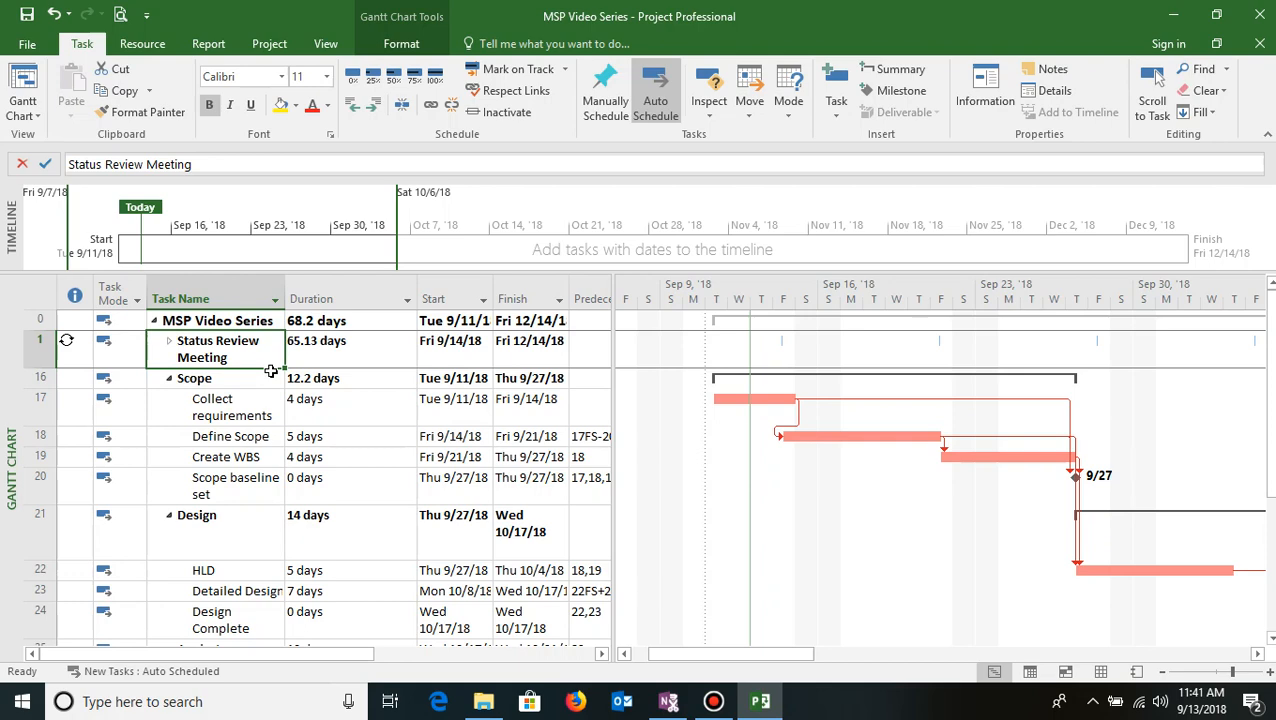
{"action": "scroll", "coordinate": [271, 371], "scroll_direction": "down", "scroll_amount": 4}
{"action": "scroll", "coordinate": [271, 371], "scroll_direction": "up", "scroll_amount": 4}
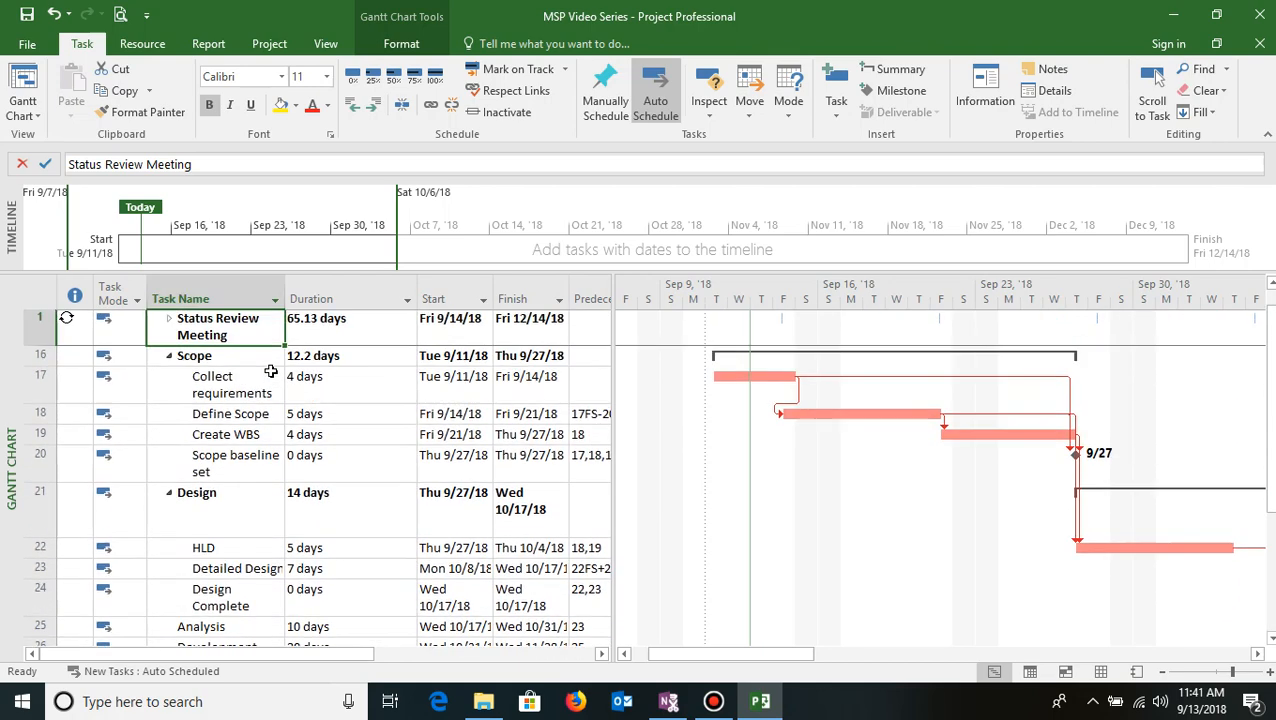
{"action": "scroll", "coordinate": [271, 371], "scroll_direction": "up", "scroll_amount": 1}
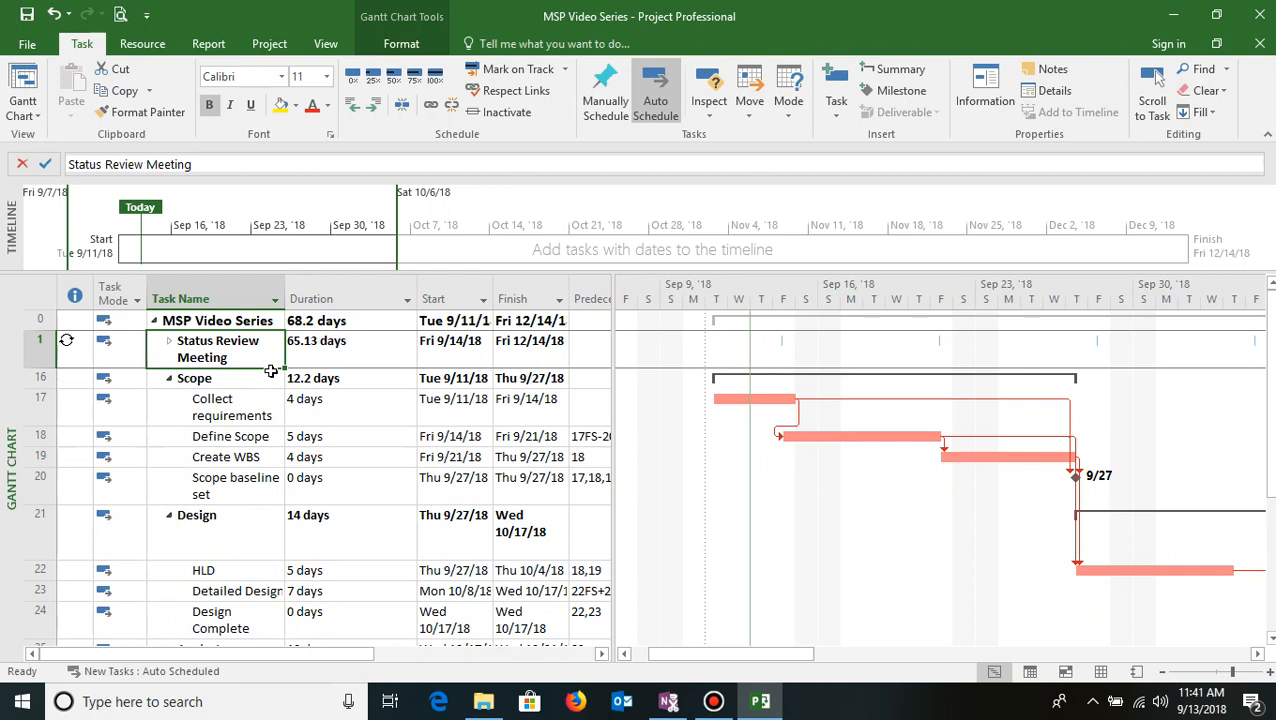